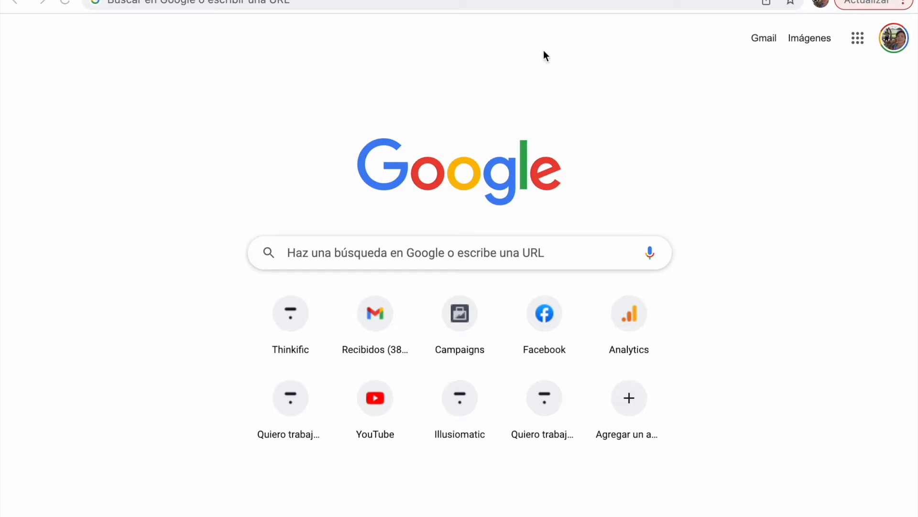
Open the Meta Business home page at business.facebook.com.
click(365, 2)
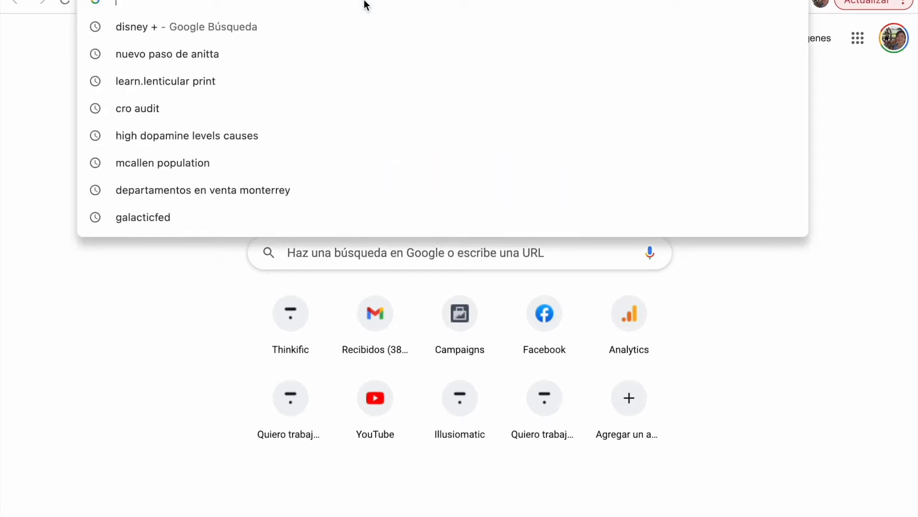
text(bus)
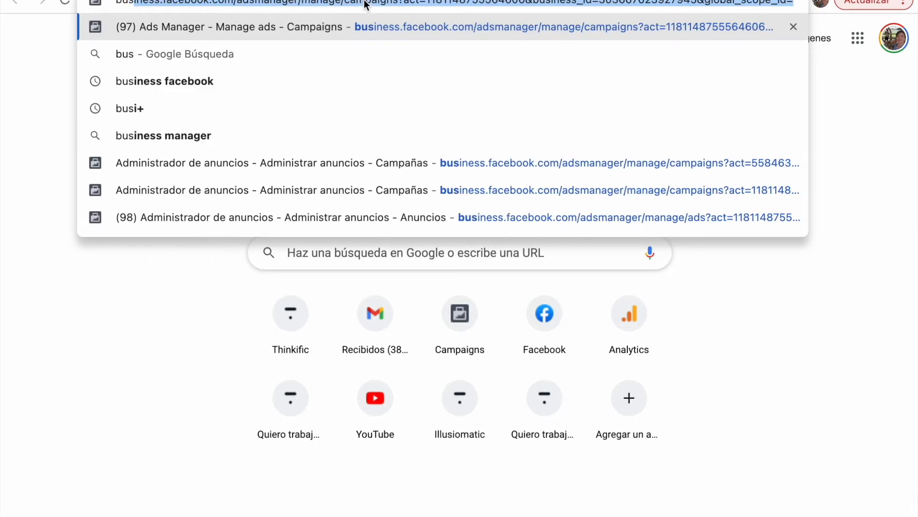
click(252, 4)
drag(242, 4, 810, 4)
key(BackSpace)
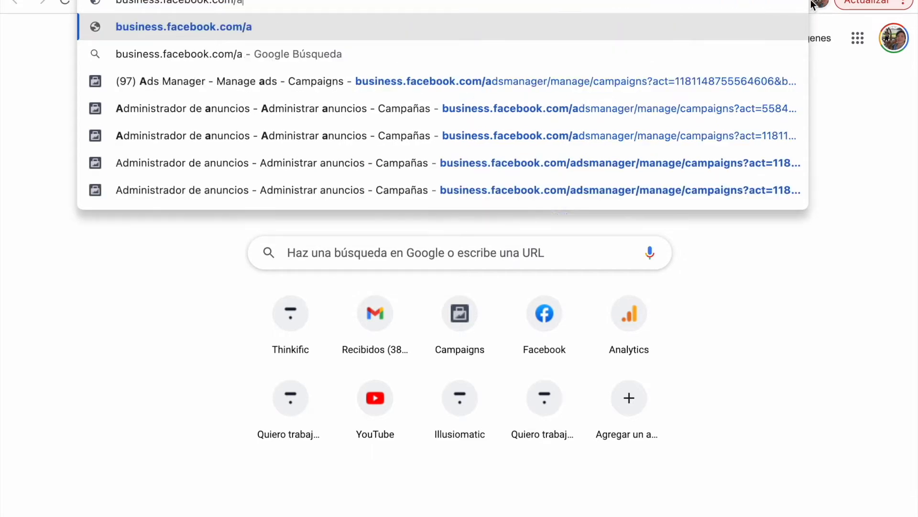
key(Return)
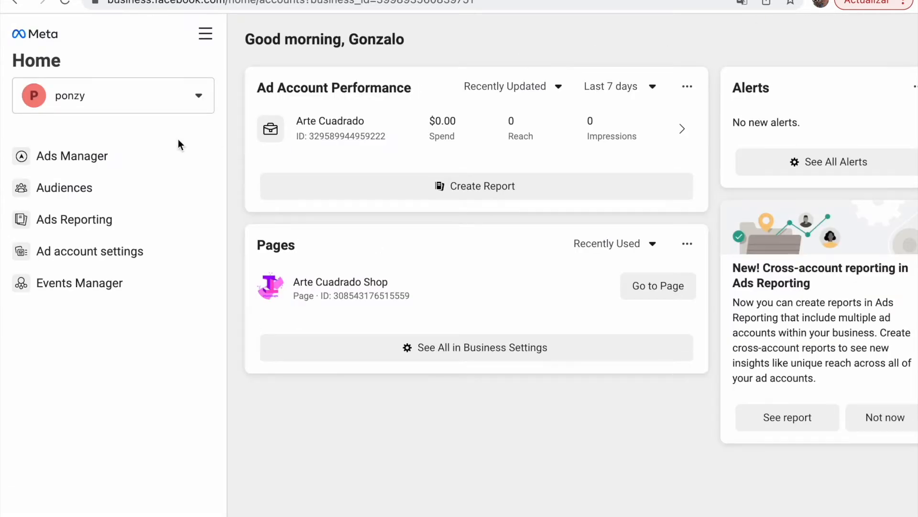
Switch to the Ponzy 1 business account and open its Ads Manager.
click(129, 109)
click(137, 358)
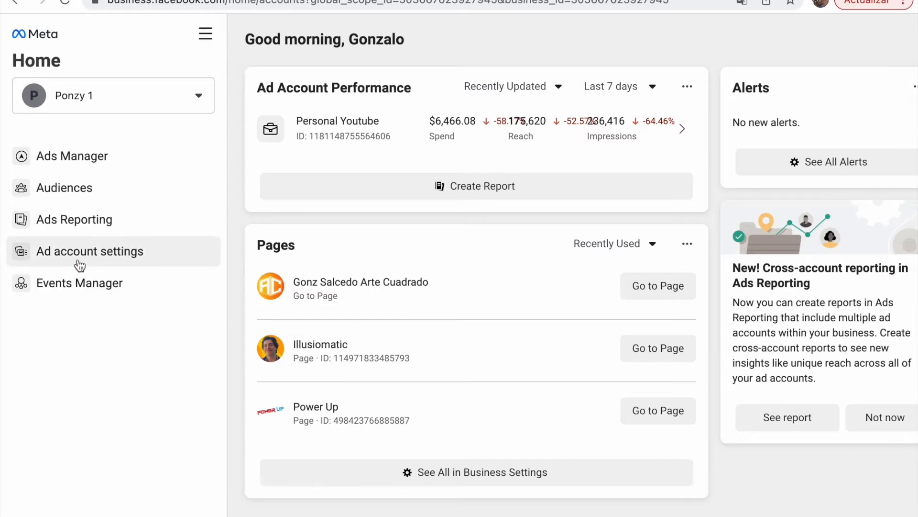
click(116, 162)
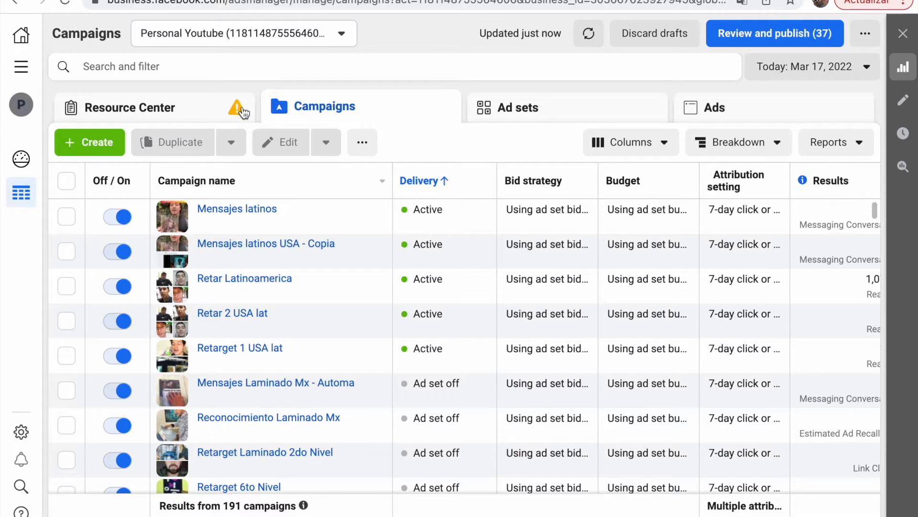
Create a new auction campaign with Messages as the campaign objective.
mouse_move(241, 115)
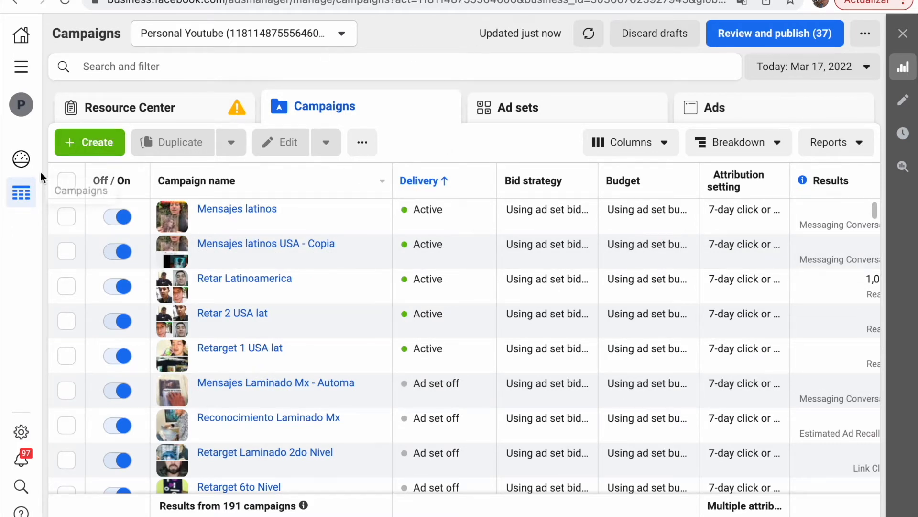
click(103, 148)
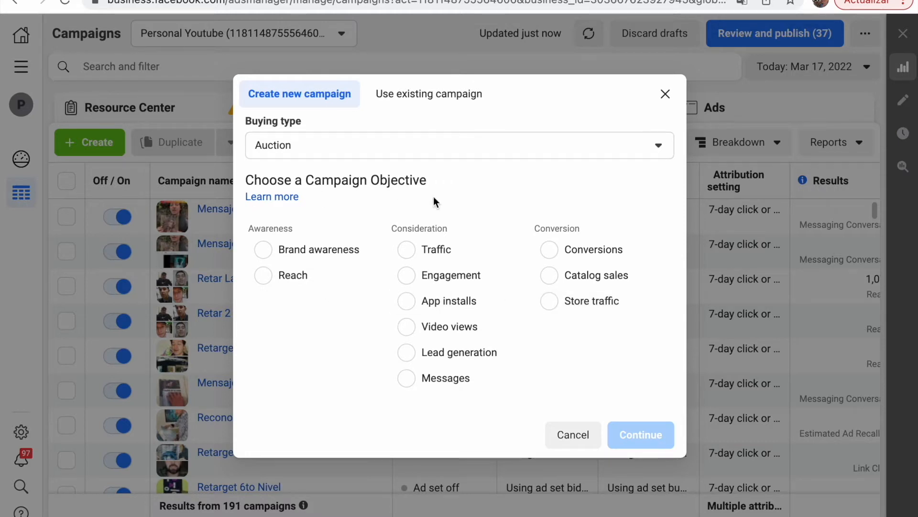
click(440, 380)
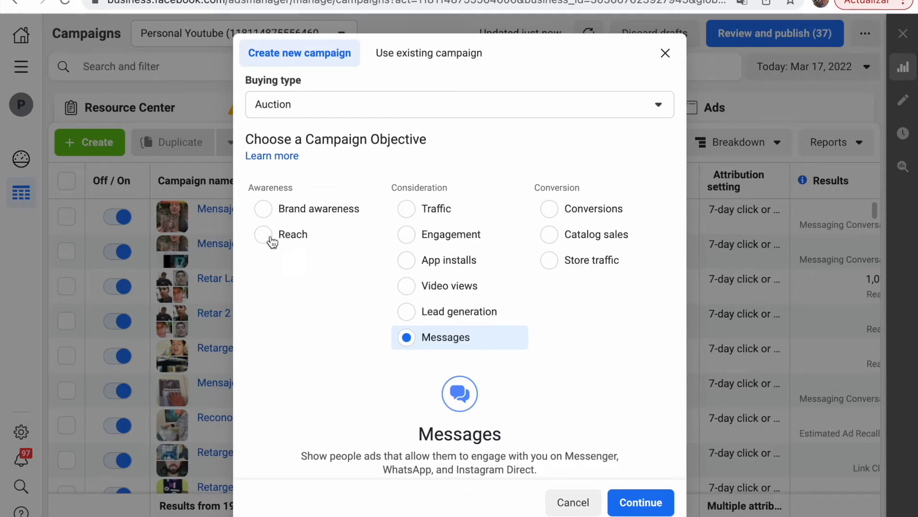
mouse_move(358, 212)
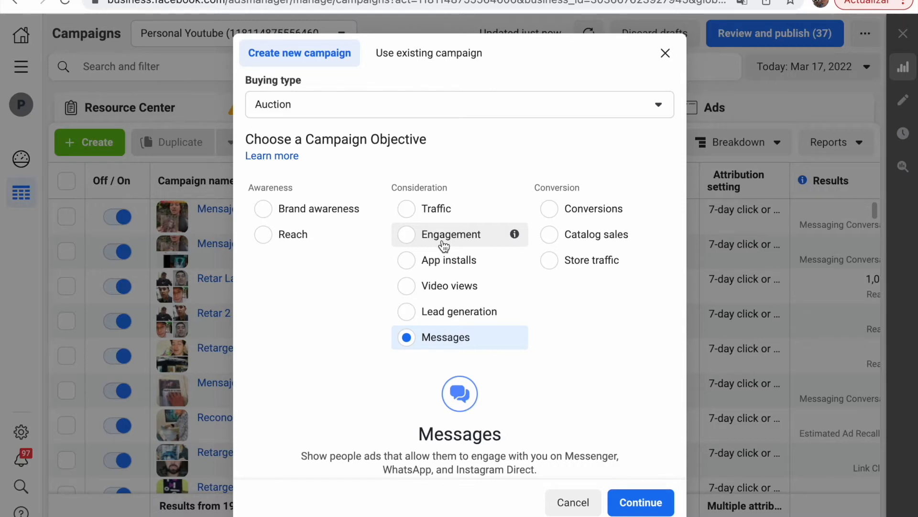
mouse_move(511, 270)
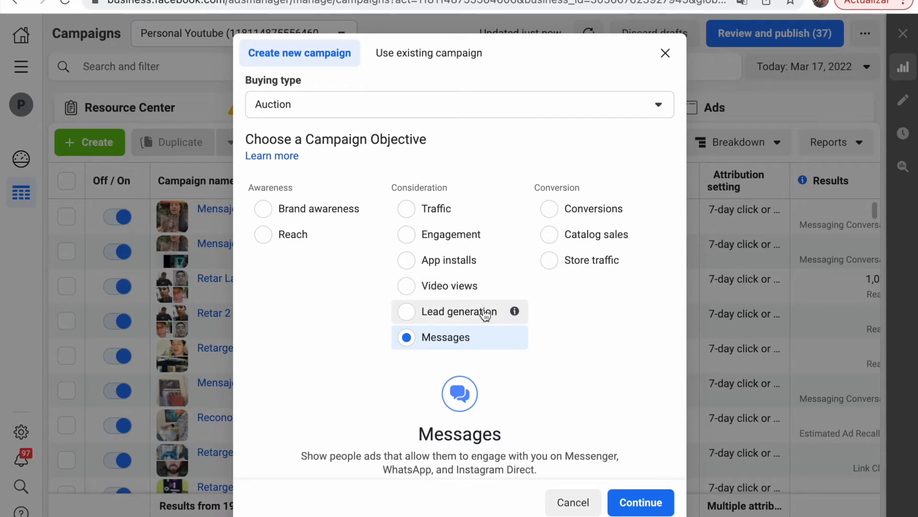
mouse_move(455, 312)
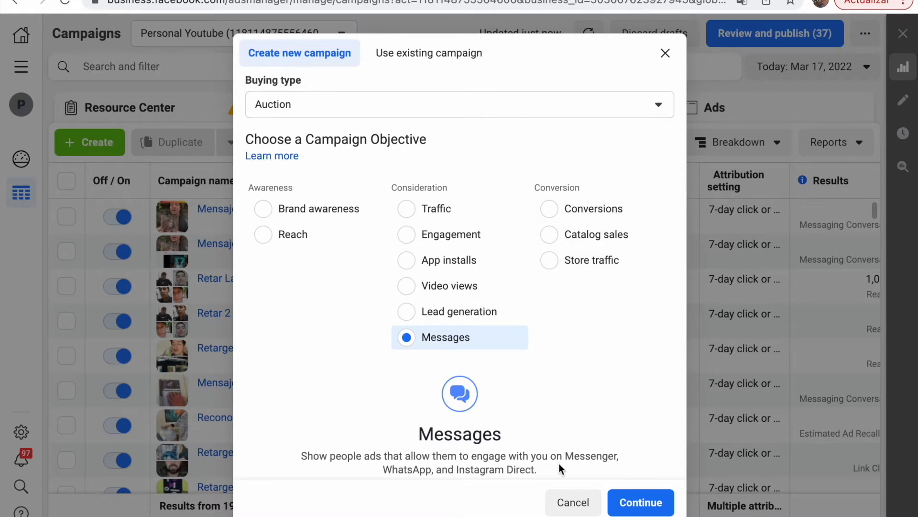
click(627, 503)
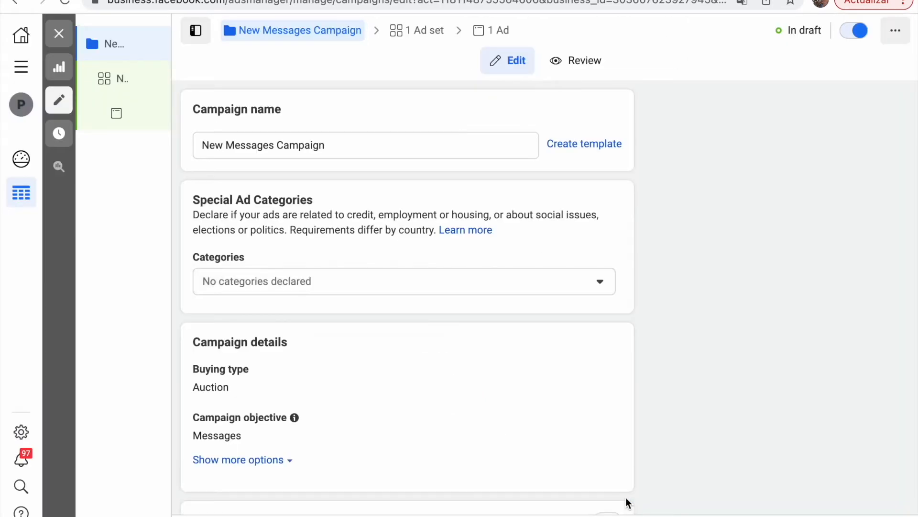
Rename the new campaign "Phone case messages".
click(383, 144)
key(ctrl+a)
key(BackSpace)
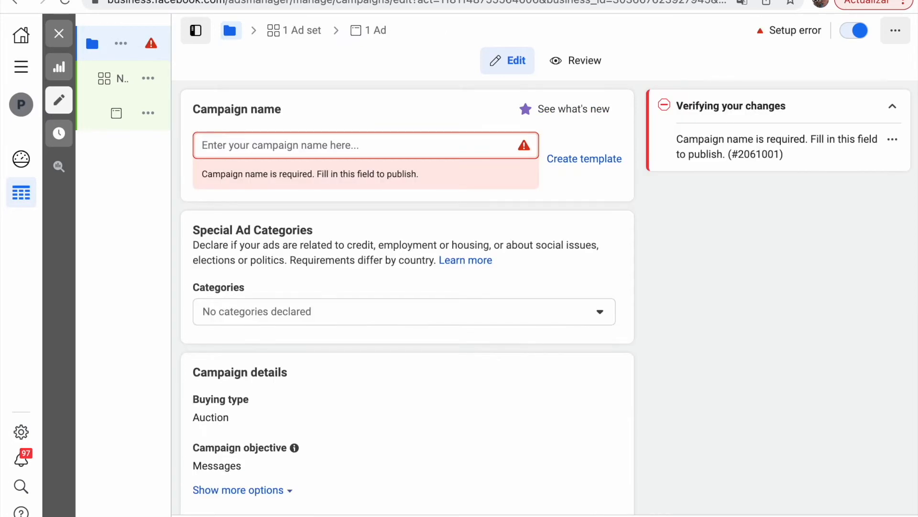
text(Phone )
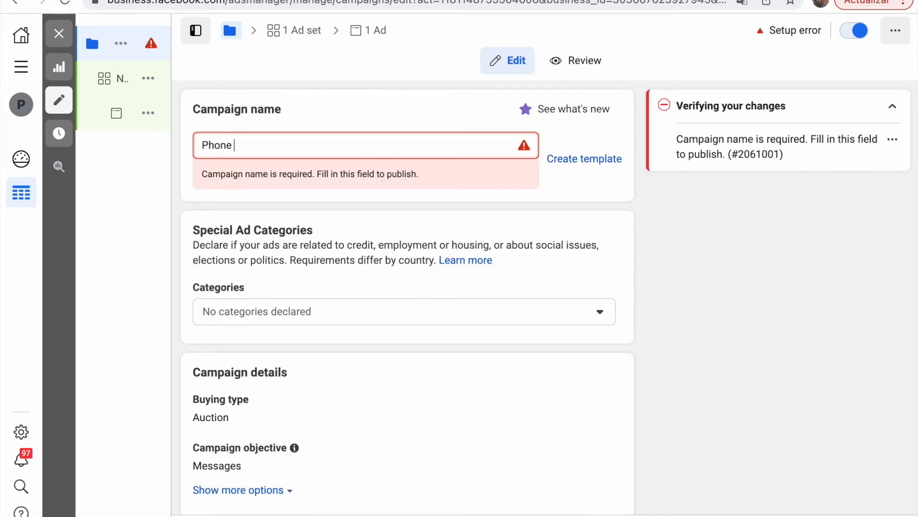
text(caser)
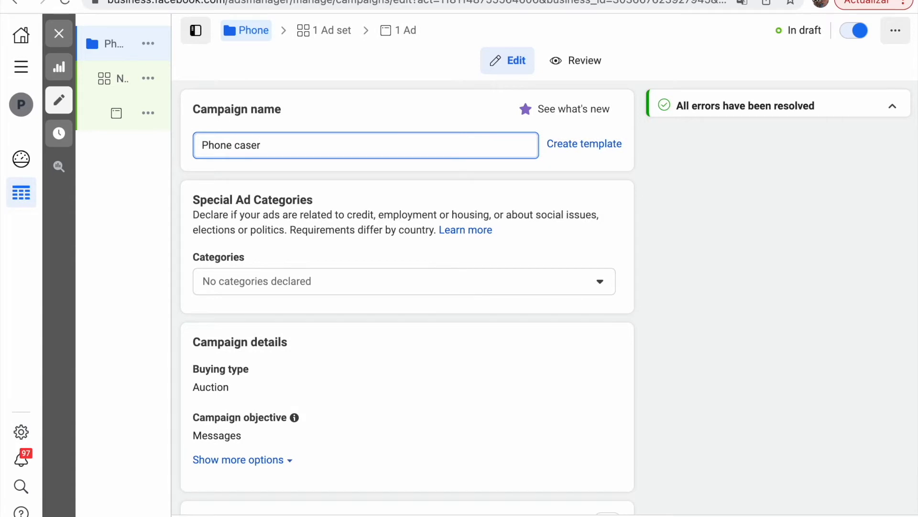
key(BackSpace)
text(messages)
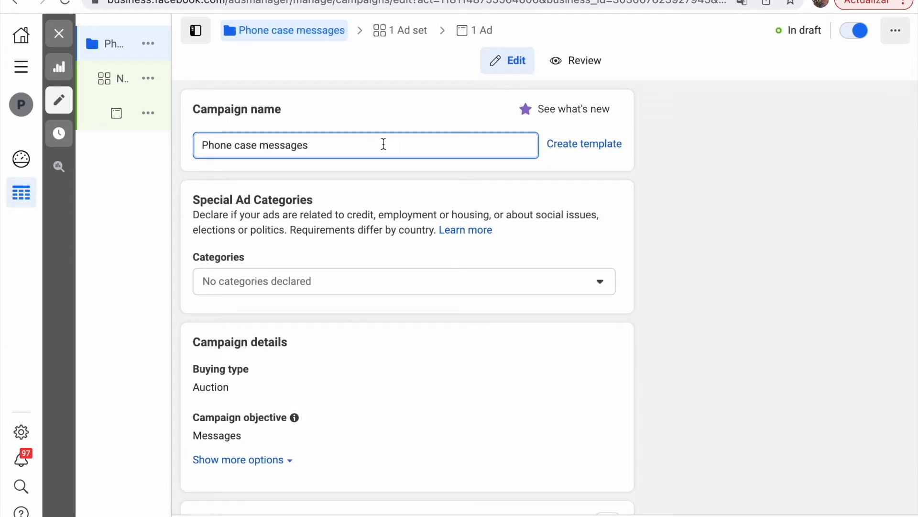
Review the campaign's details, A/B test and budget optimization settings, and continue to the ad set.
scroll(680, 415, down, 4)
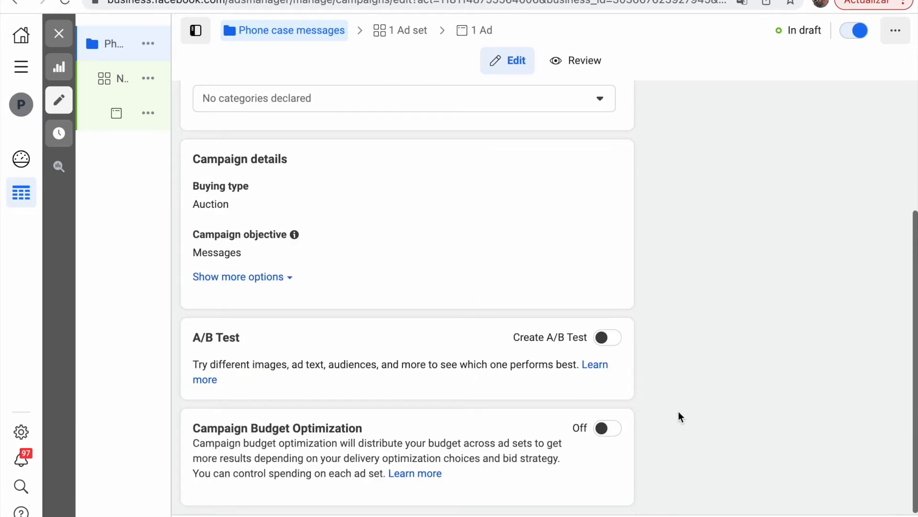
scroll(678, 417, up, 4)
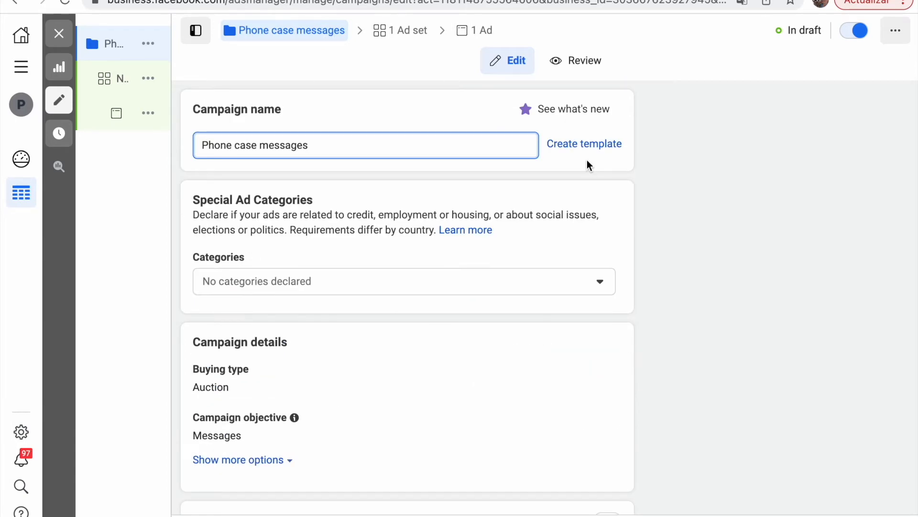
scroll(587, 160, down, 4)
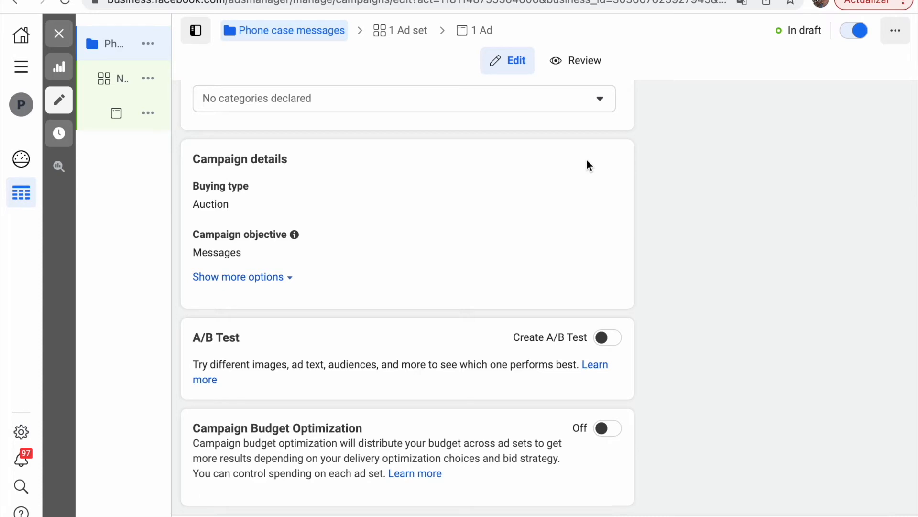
scroll(587, 160, up, 4)
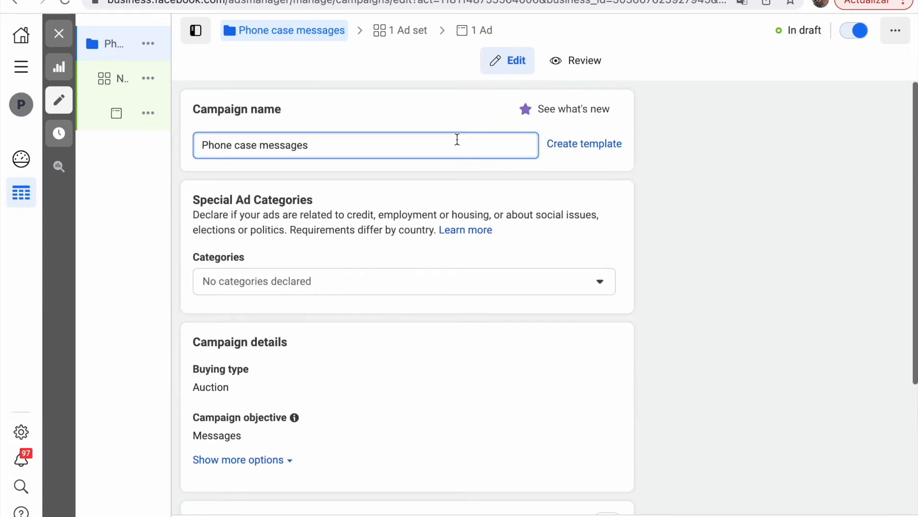
scroll(385, 164, down, 4)
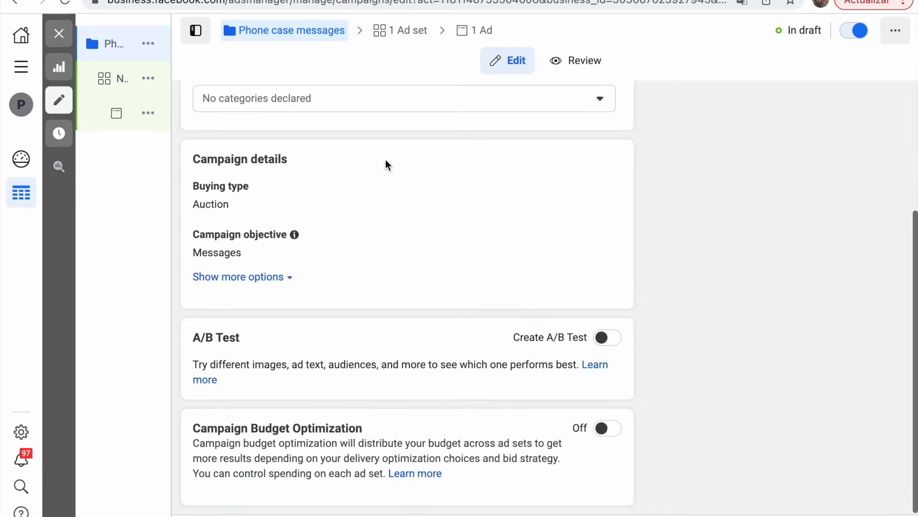
scroll(386, 164, up, 4)
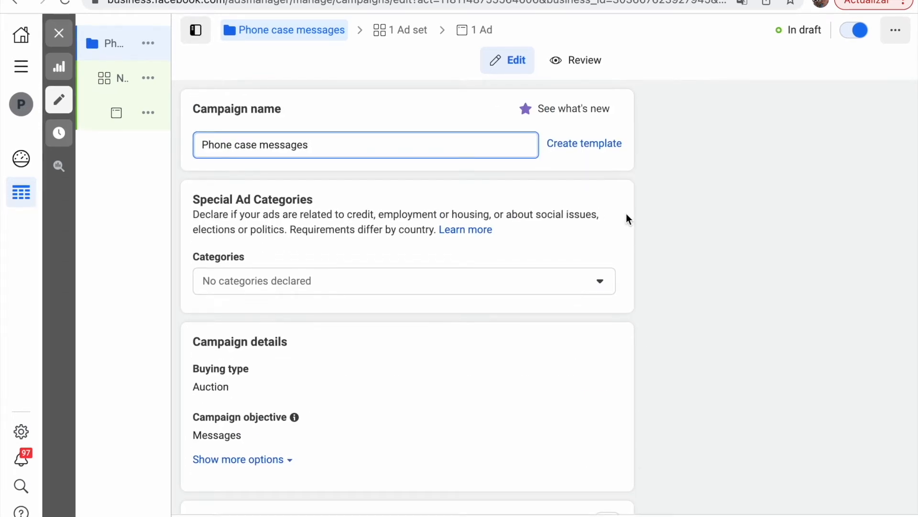
scroll(508, 349, down, 4)
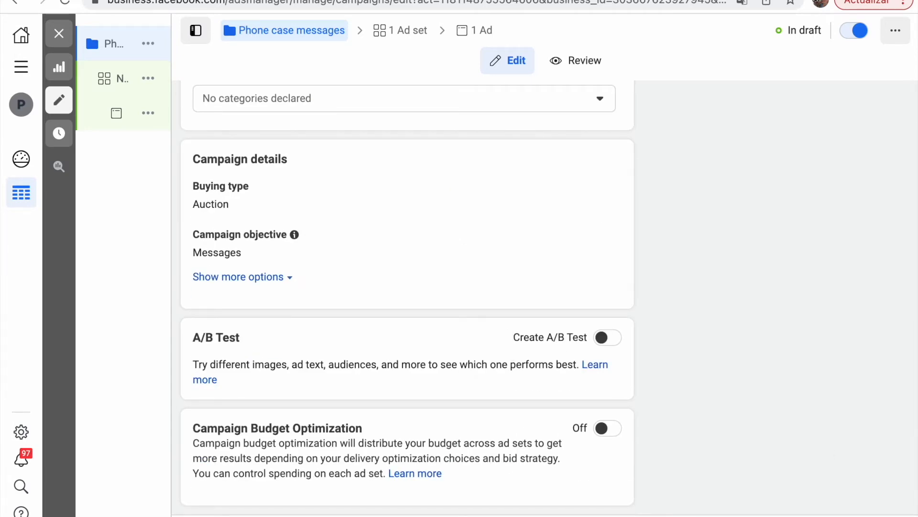
click(882, 516)
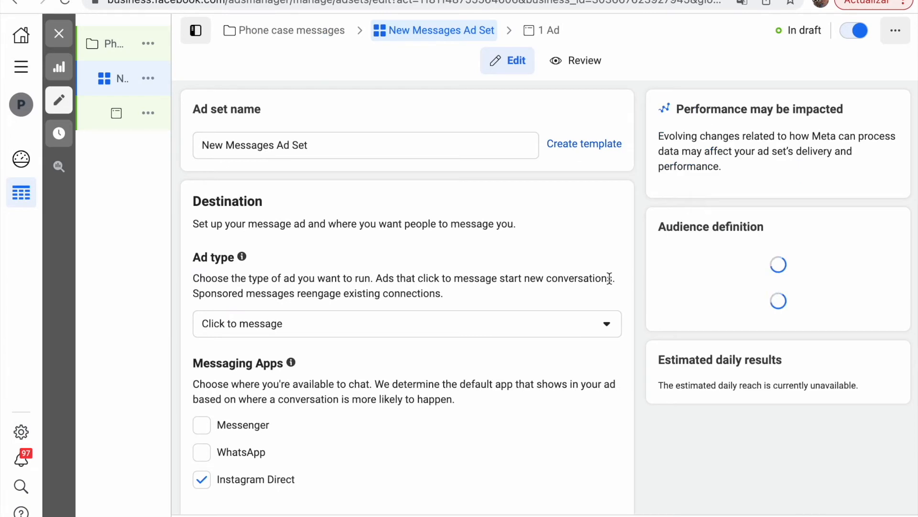
Try the Messenger and WhatsApp messaging app options for the ad set, returning to Instagram Direct only.
scroll(426, 183, down, 5)
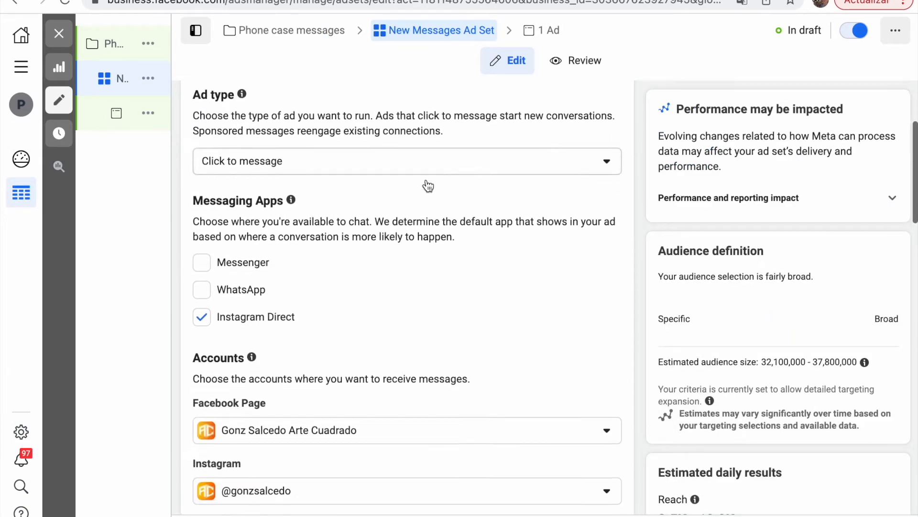
scroll(427, 182, up, 2)
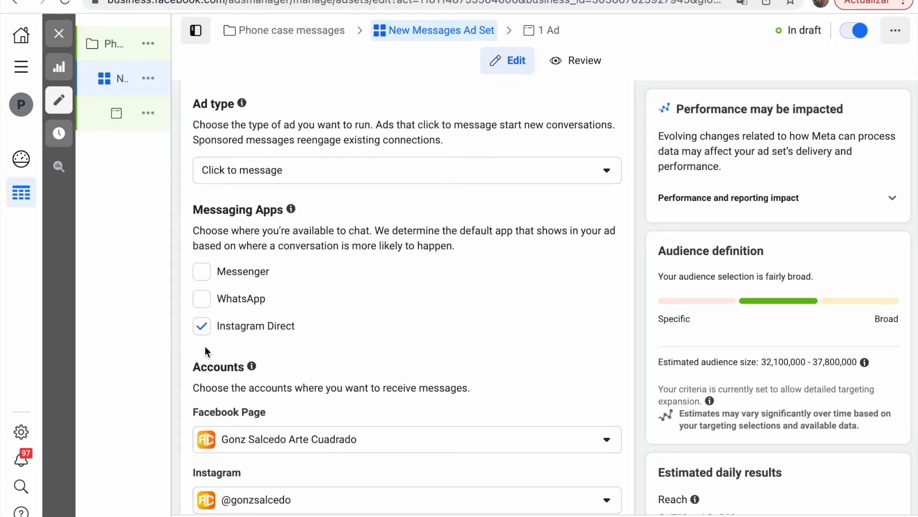
click(203, 329)
click(203, 329)
scroll(545, 453, down, 2)
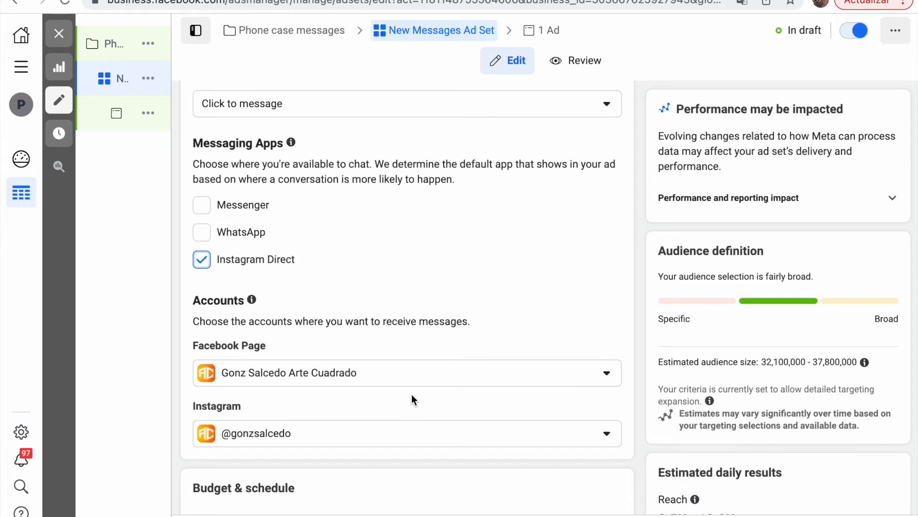
click(208, 213)
click(207, 212)
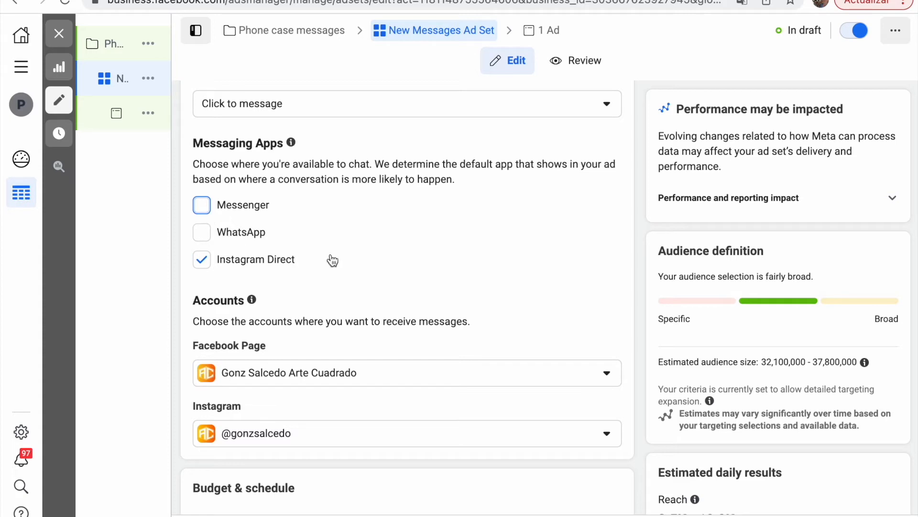
click(206, 236)
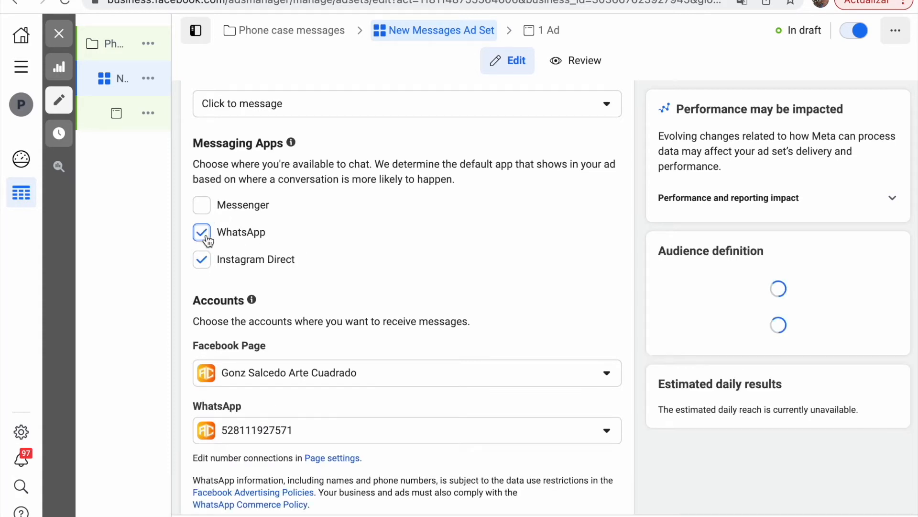
click(207, 237)
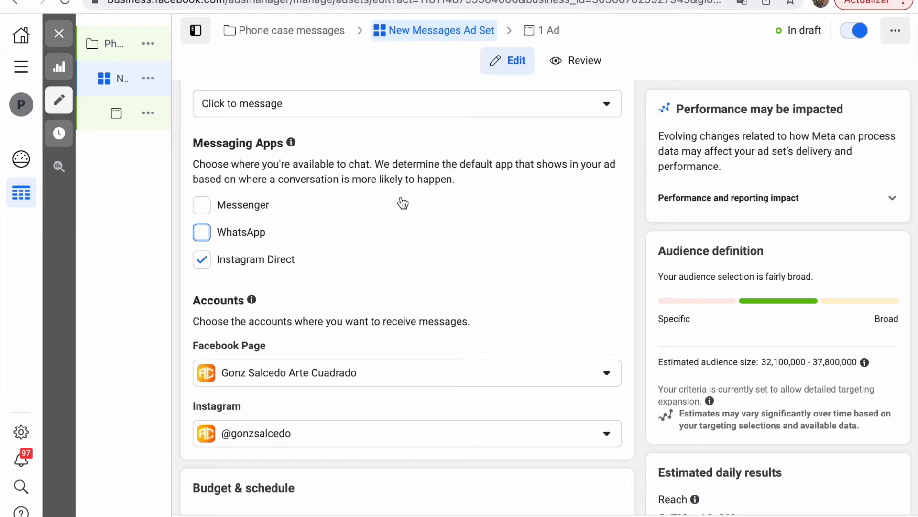
Open the ad set's audience locations for editing and remove Mexico from the targeted locations.
scroll(401, 201, down, 2)
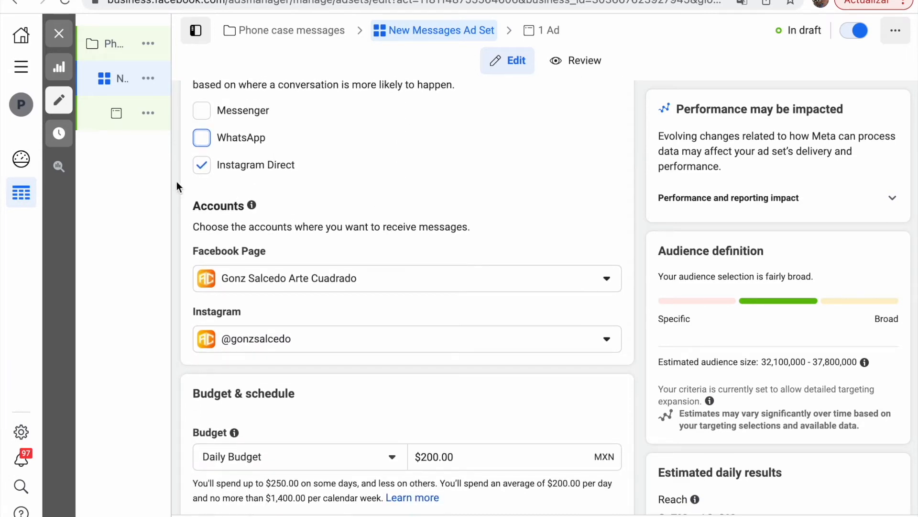
scroll(561, 300, down, 5)
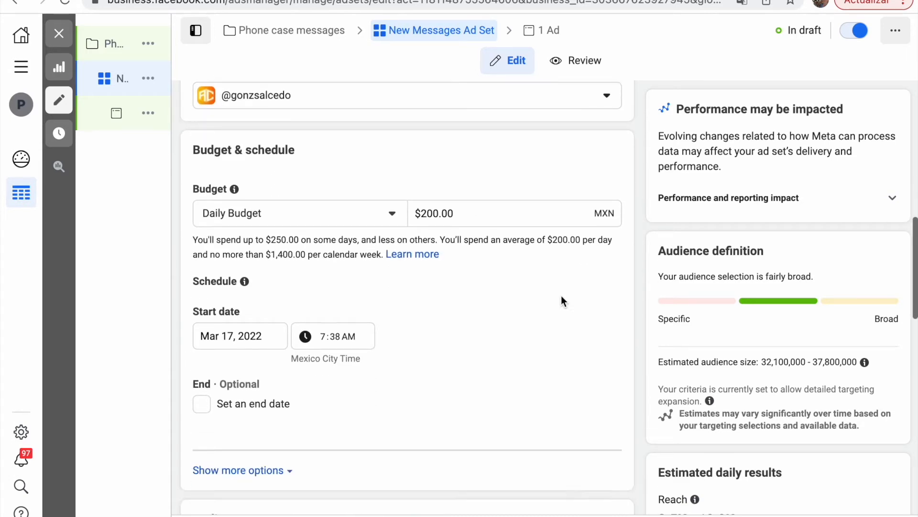
scroll(505, 204, down, 5)
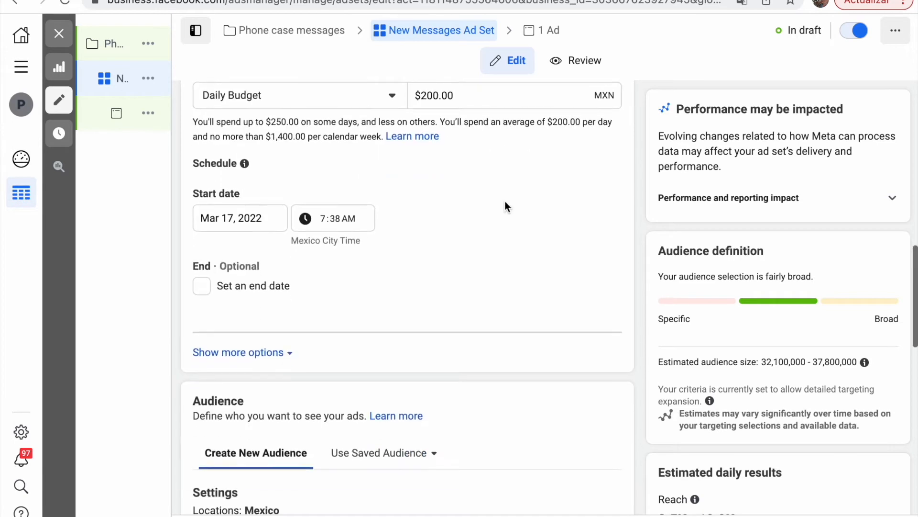
scroll(505, 205, down, 2)
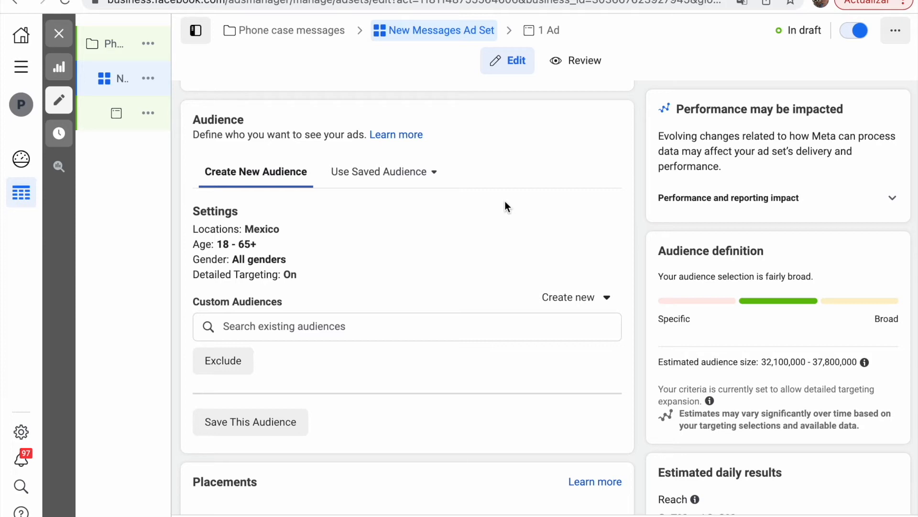
mouse_move(601, 235)
click(604, 216)
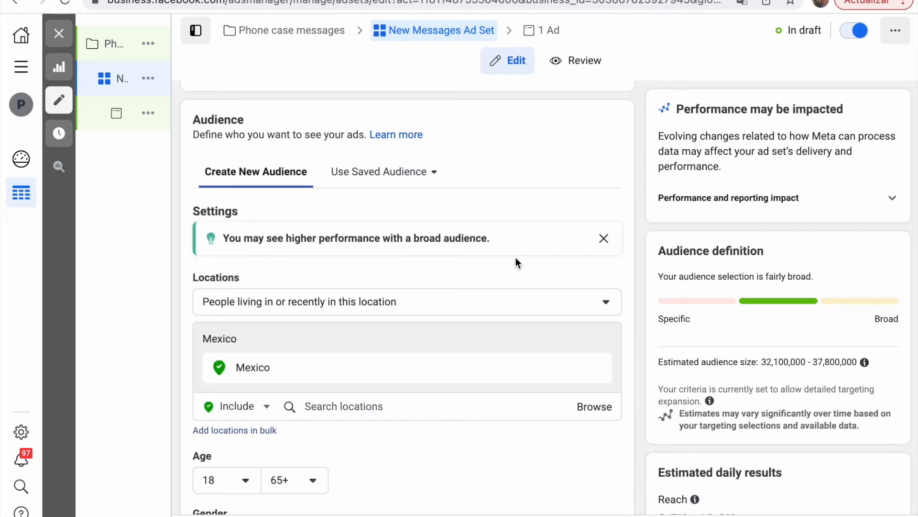
scroll(623, 268, down, 2)
scroll(624, 265, down, 3)
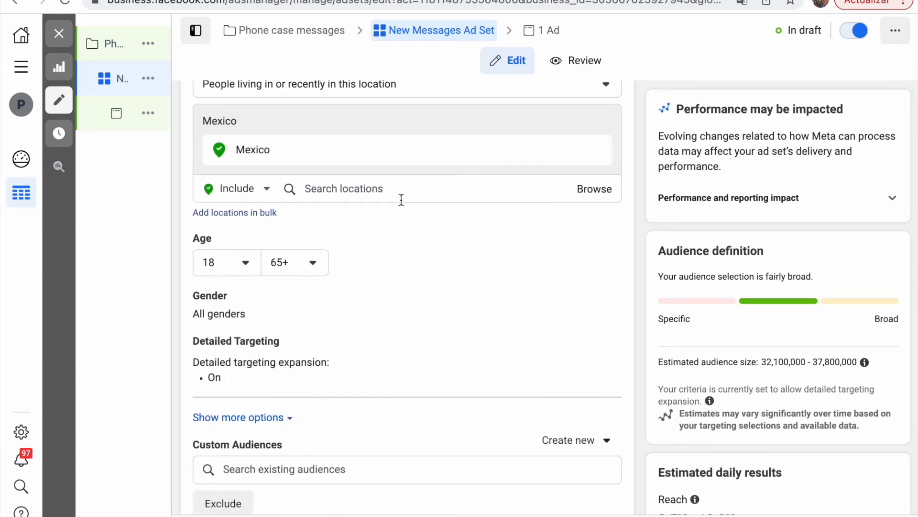
click(597, 150)
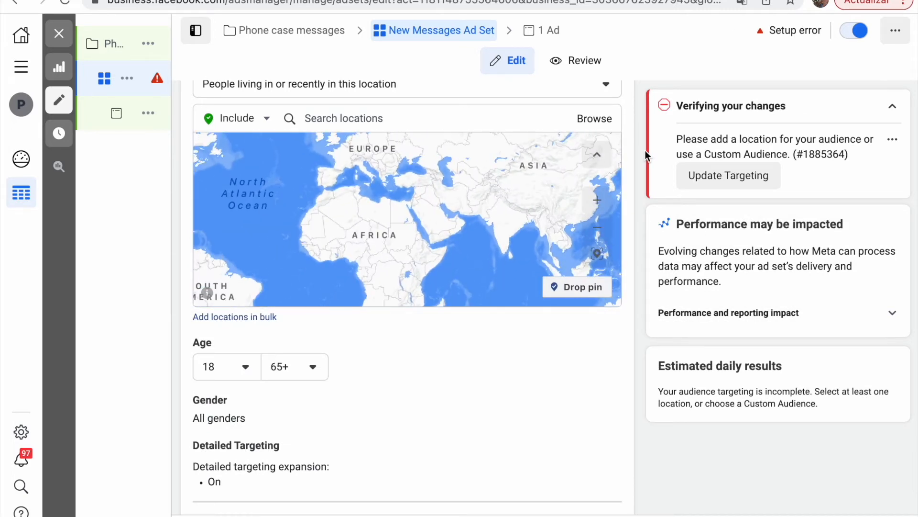
click(454, 192)
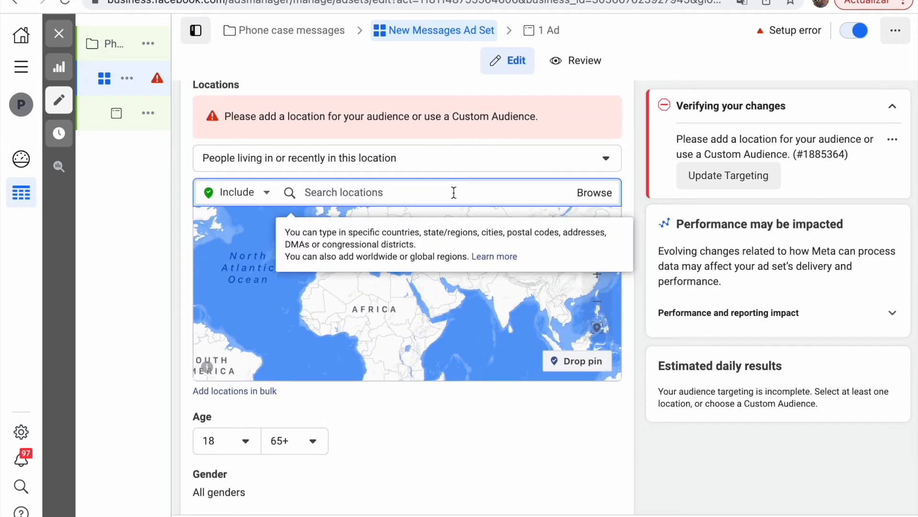
text(mexi)
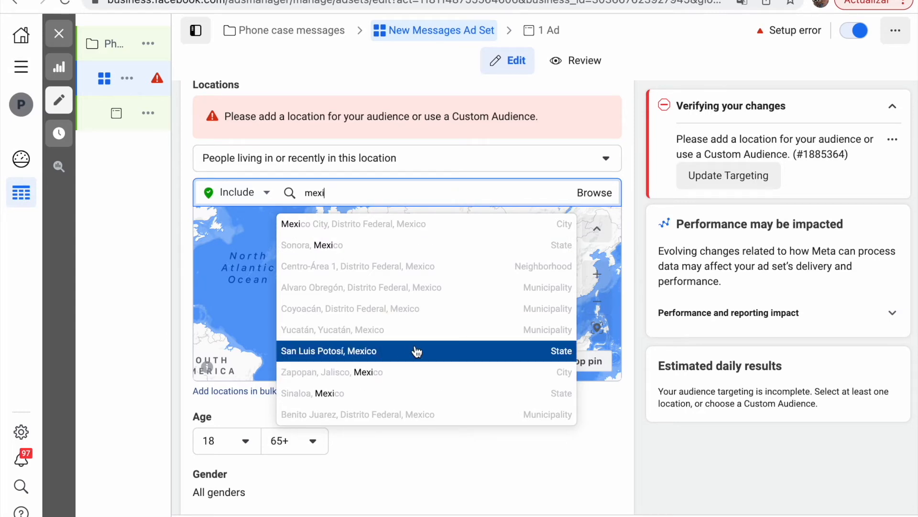
click(422, 184)
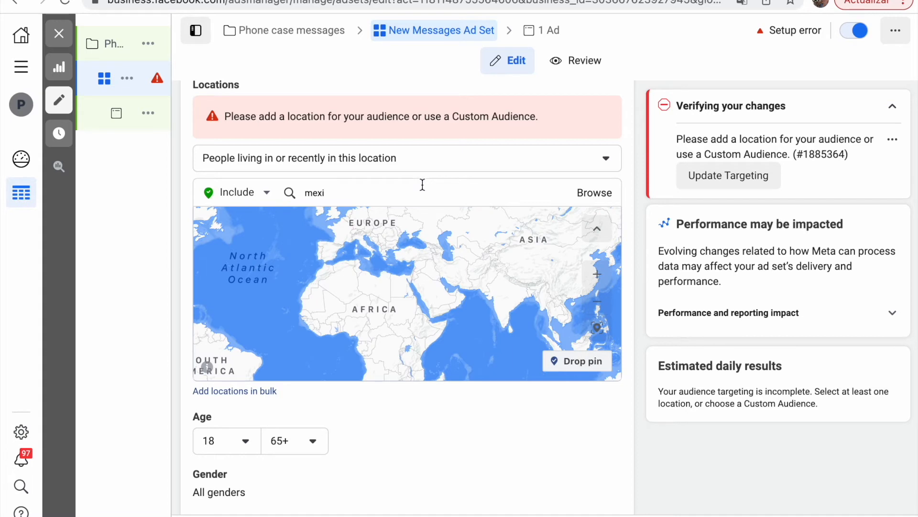
click(386, 191)
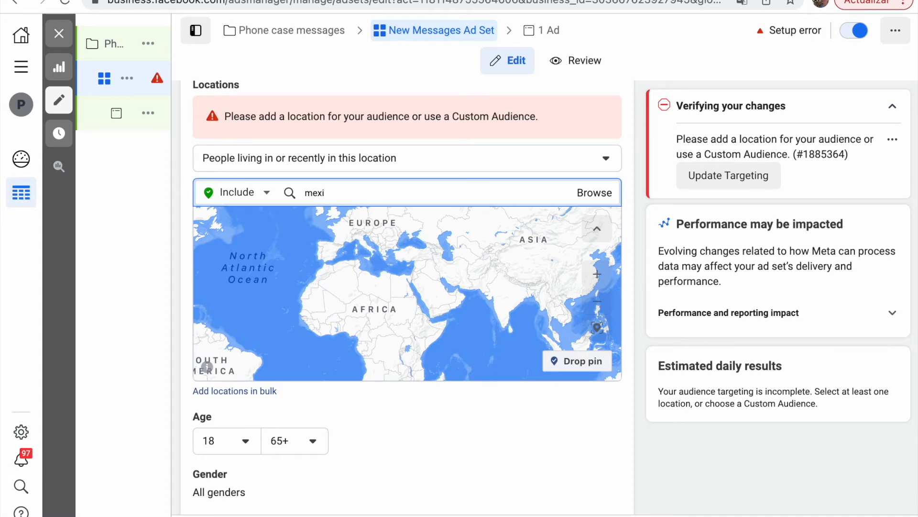
key(BackSpace)
key(BackSpace)
key(BackSpace)
key(BackSpace)
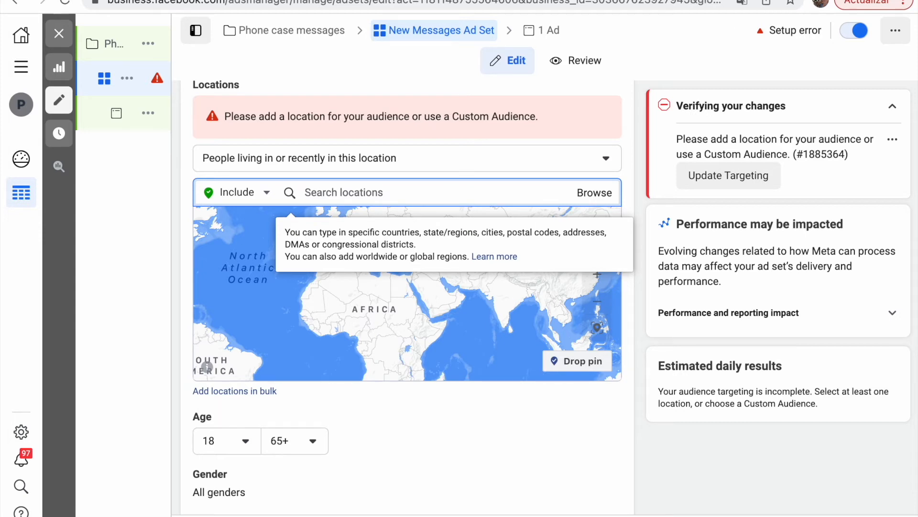
Add San Antonio, Texas as the audience location and limit it to the current city only.
text(san anto)
click(409, 224)
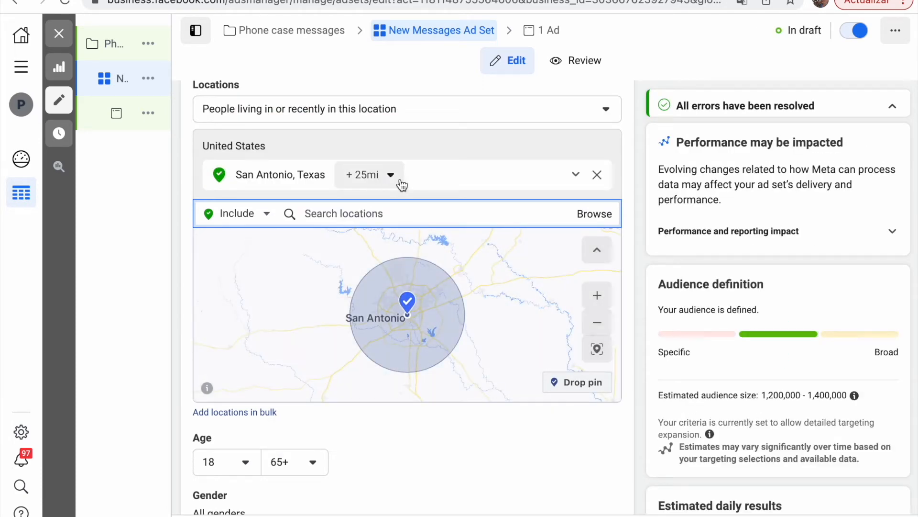
click(375, 175)
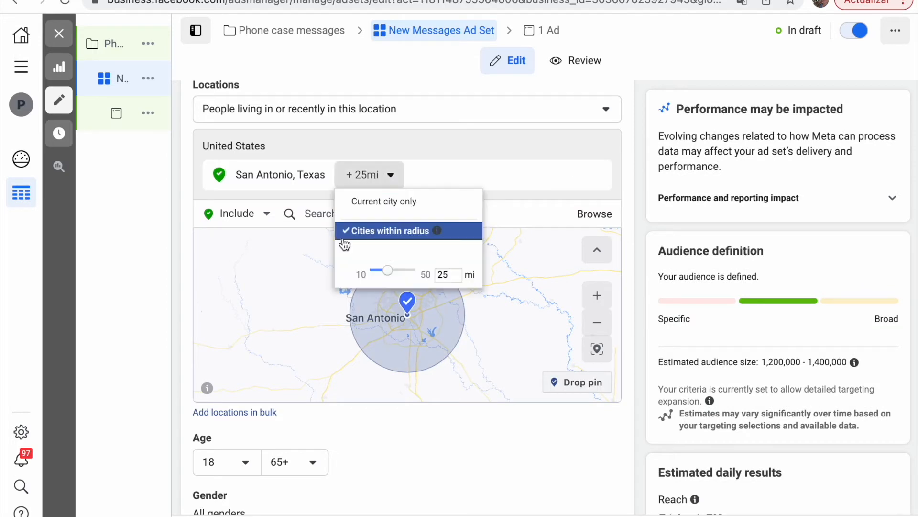
click(381, 200)
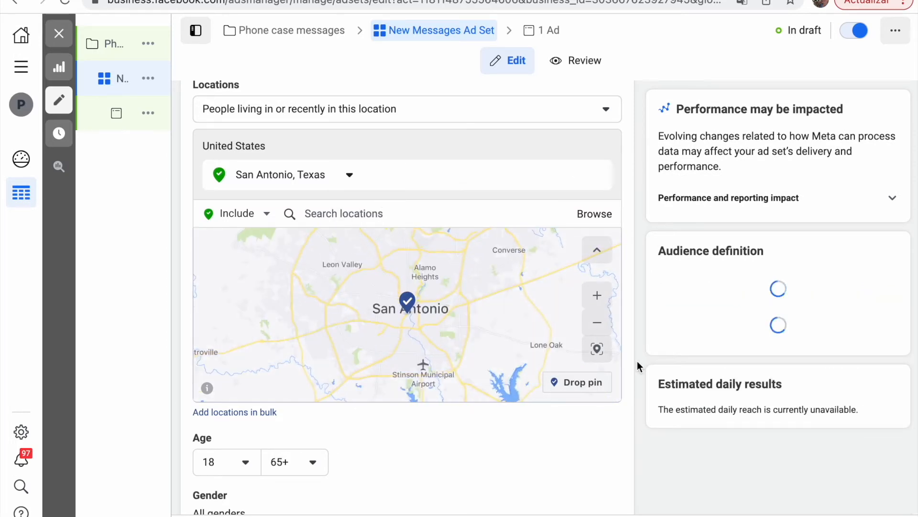
Set the audience's maximum age to 35, keeping the minimum age at 18.
scroll(514, 450, down, 2)
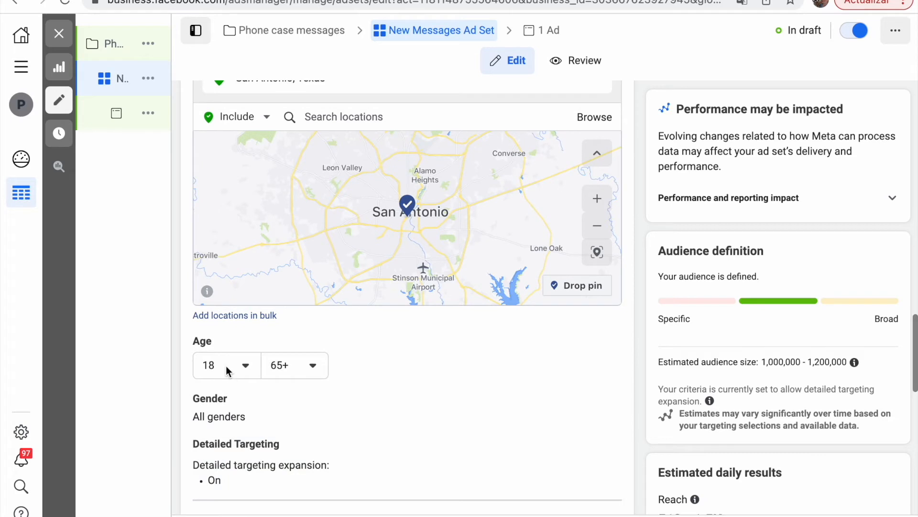
click(234, 374)
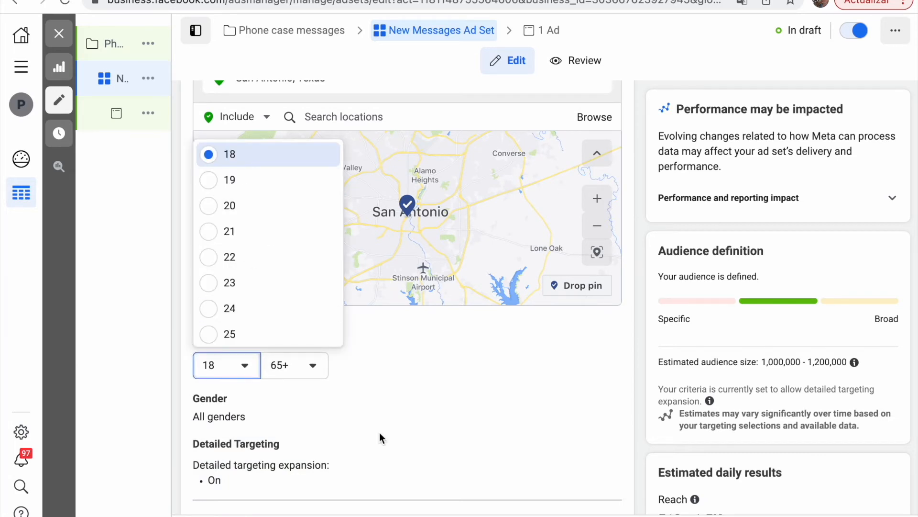
click(446, 365)
click(315, 366)
scroll(356, 311, up, 15)
scroll(359, 312, up, 5)
scroll(382, 206, down, 2)
scroll(383, 206, down, 4)
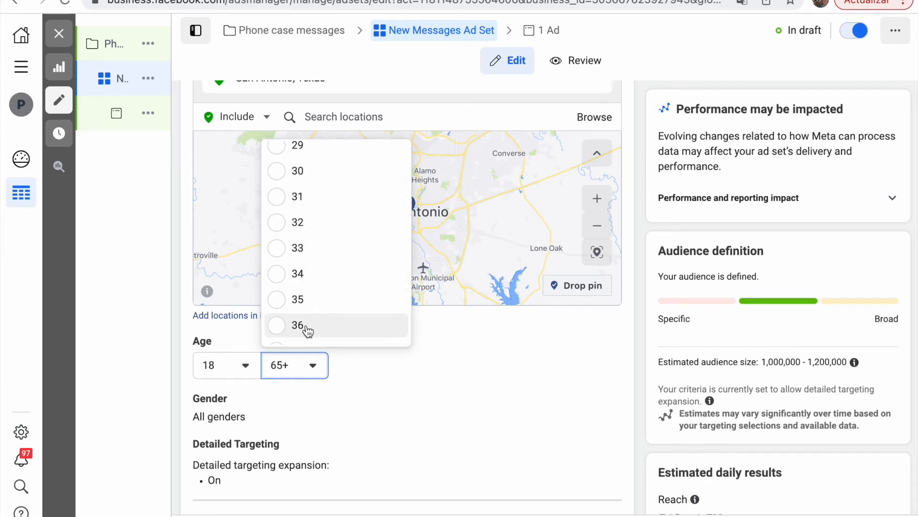
click(315, 297)
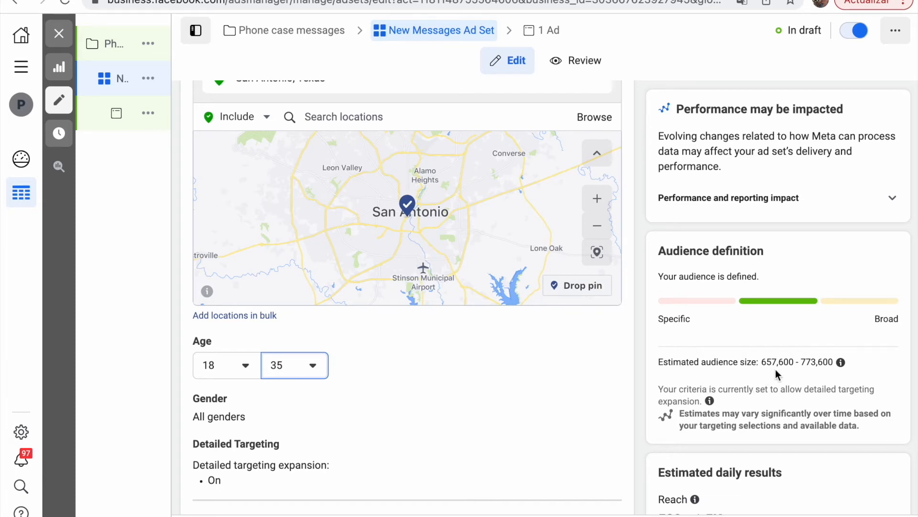
click(831, 370)
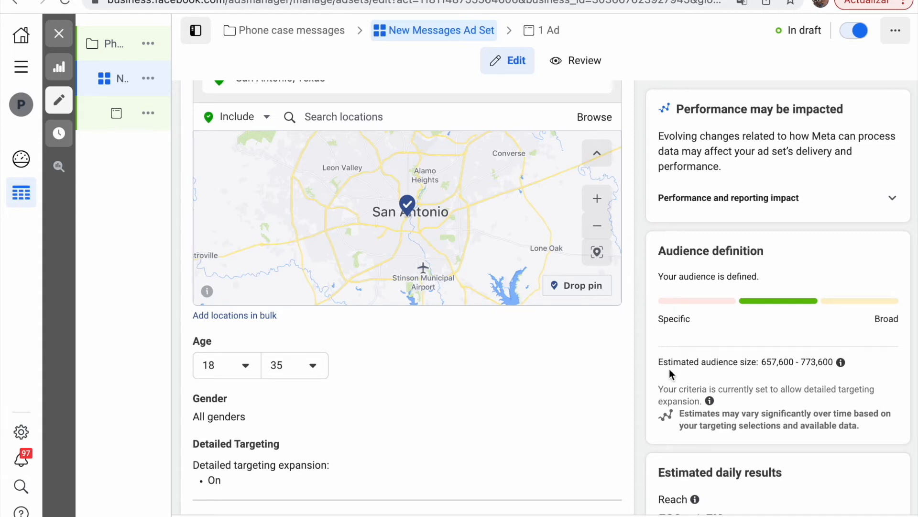
Open the gender and detailed targeting settings for editing and turn off detailed targeting expansion.
scroll(748, 382, down, 10)
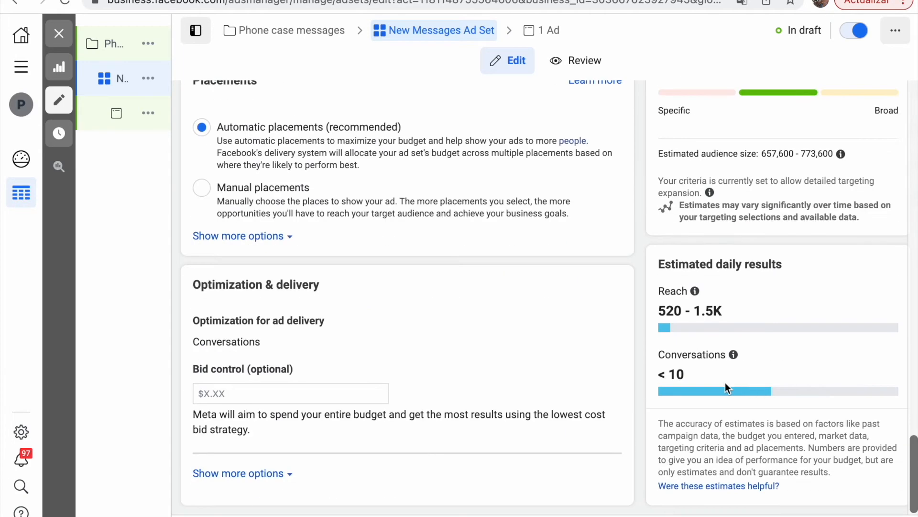
scroll(739, 274, up, 1)
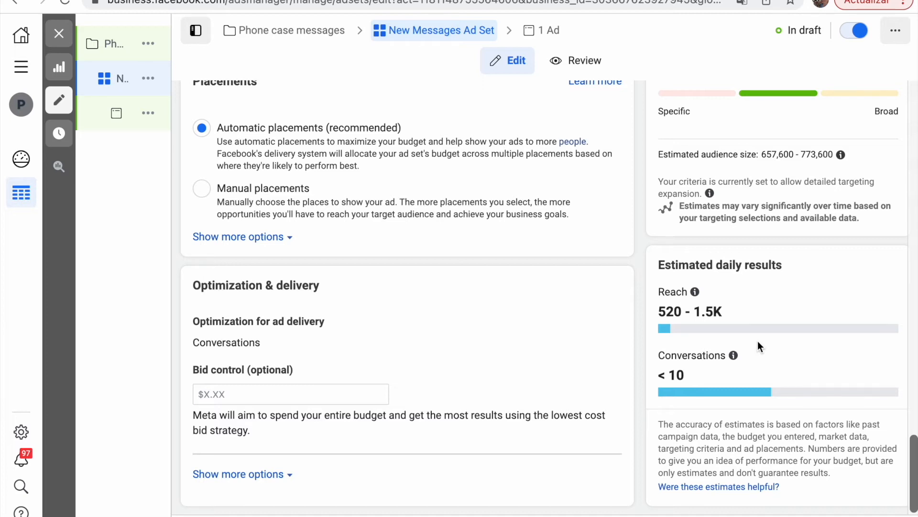
scroll(513, 244, up, 8)
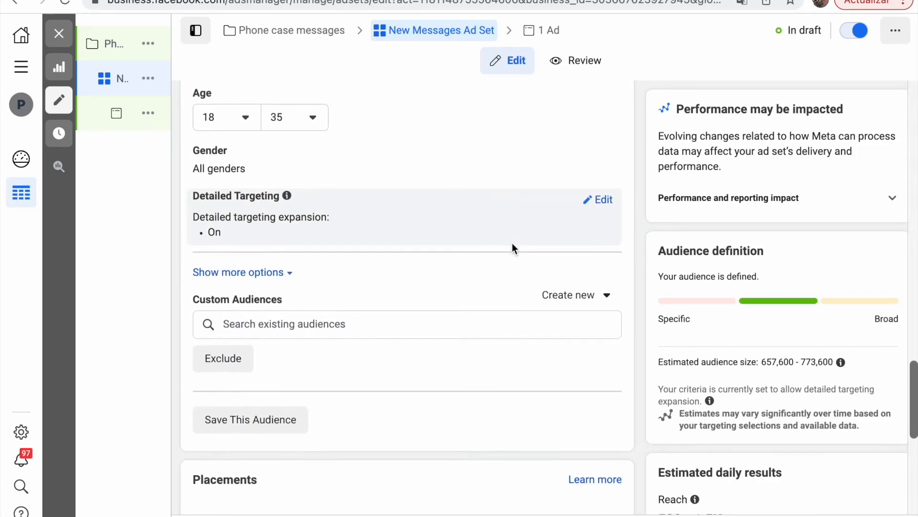
scroll(512, 243, up, 2)
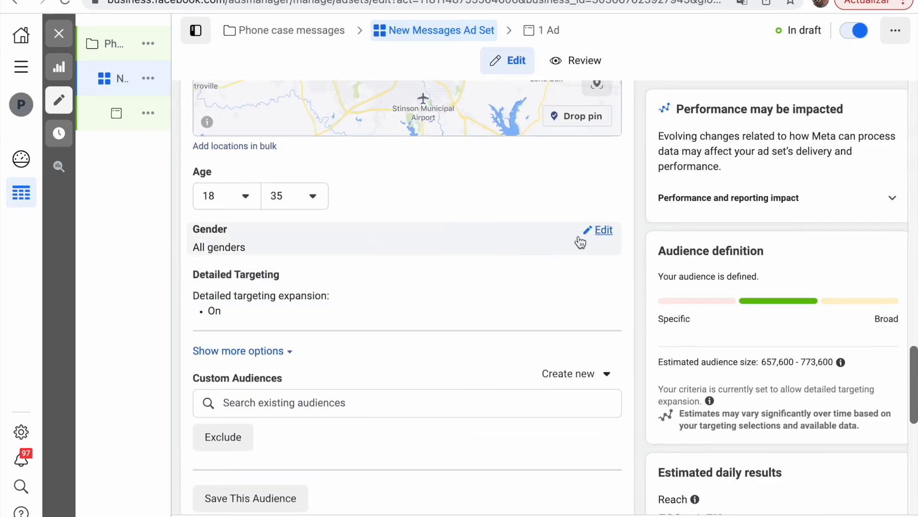
click(608, 231)
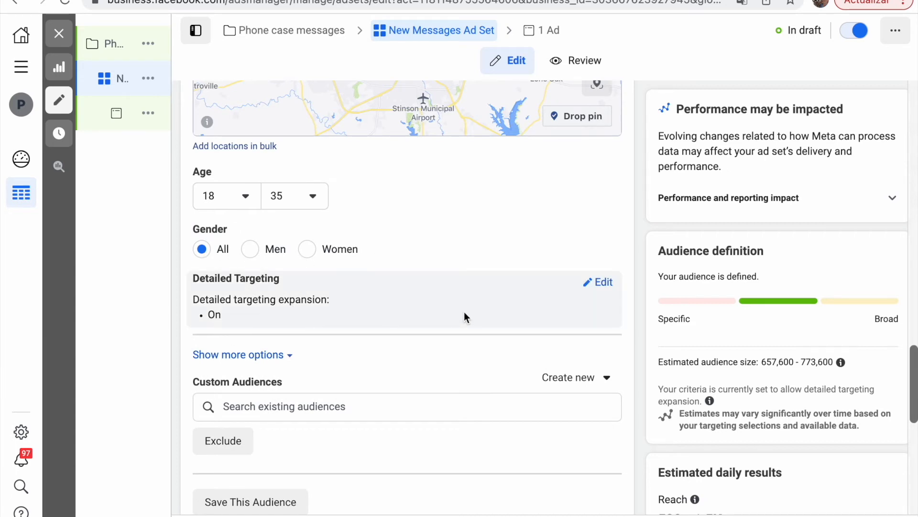
click(601, 283)
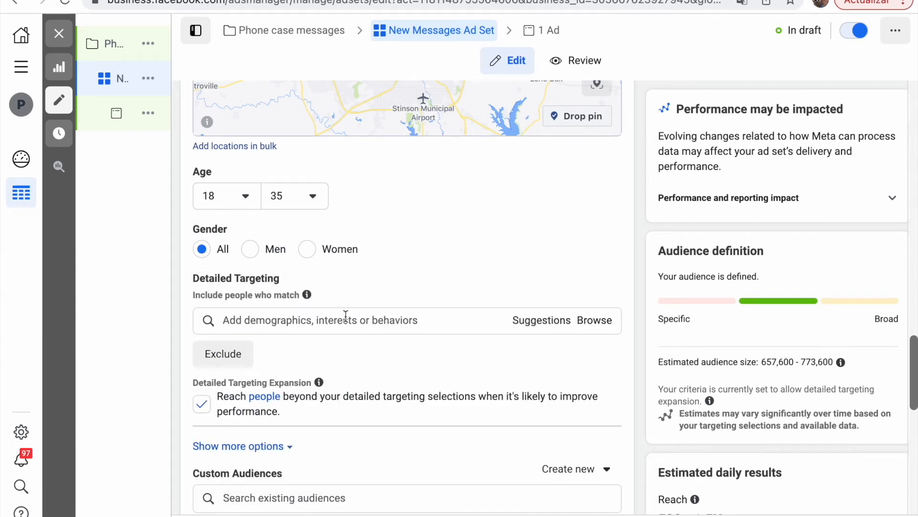
click(202, 404)
Search detailed targeting for "gift" and add the Gift shop interest.
click(294, 321)
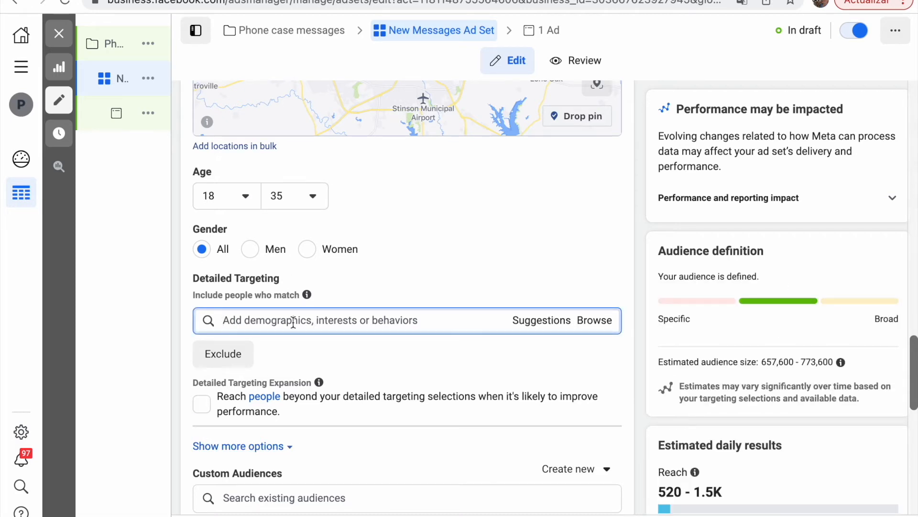
text(gift)
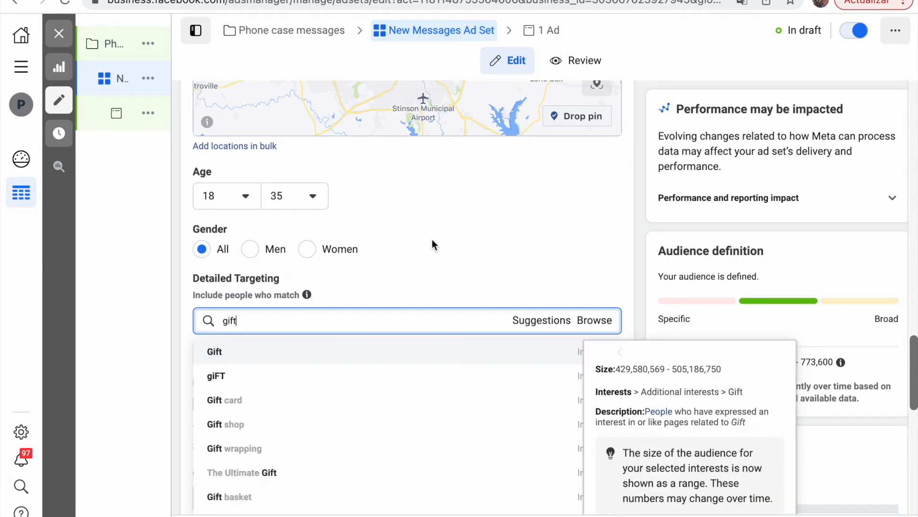
click(255, 428)
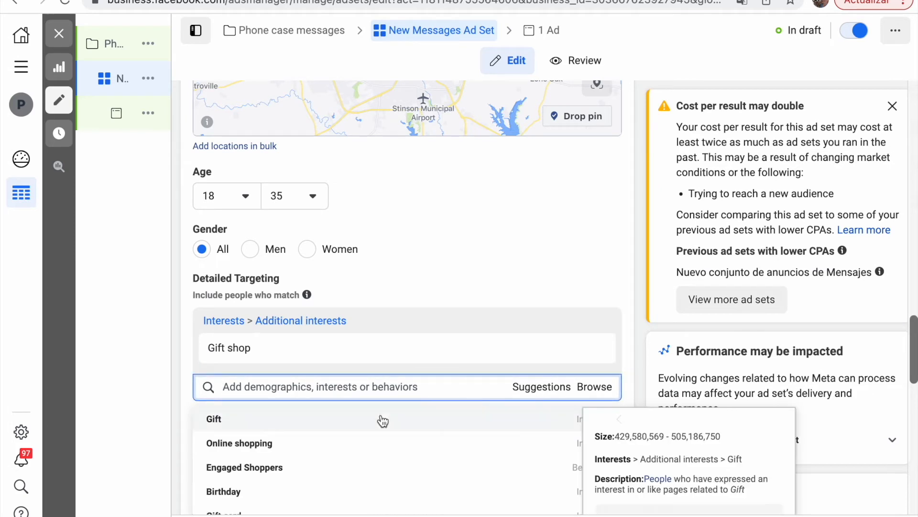
text(v)
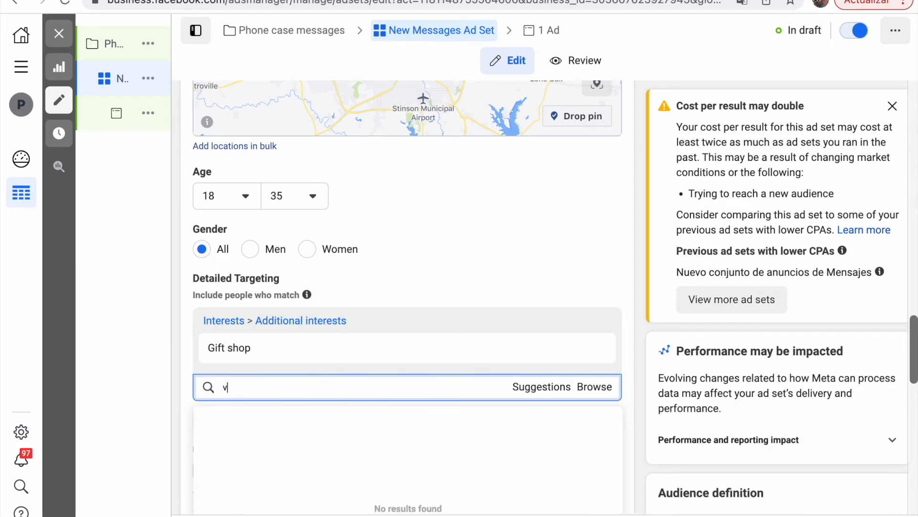
text(ustum)
scroll(440, 298, down, 2)
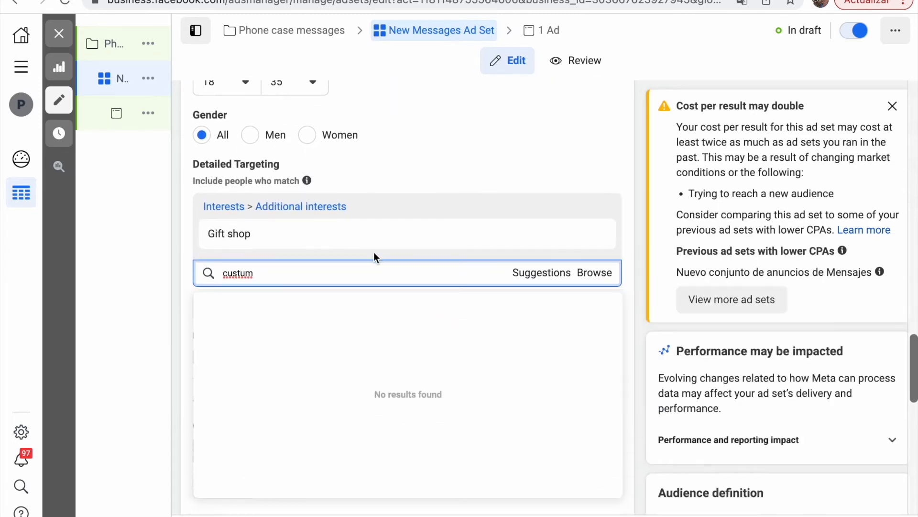
key(ctrl+a)
key(BackSpace)
Search detailed targeting for "custom", add the CustomMade interest and dismiss the cost-per-result warning.
text(custom)
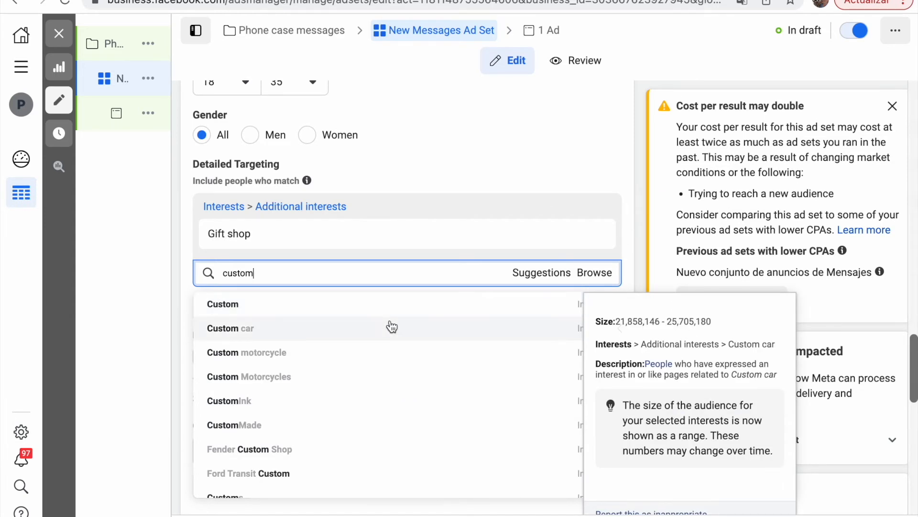
scroll(334, 390, down, 3)
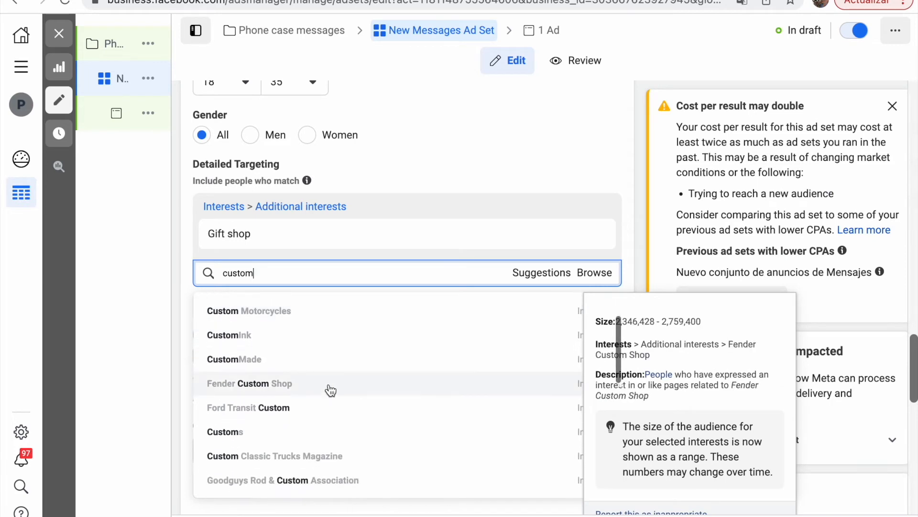
click(329, 369)
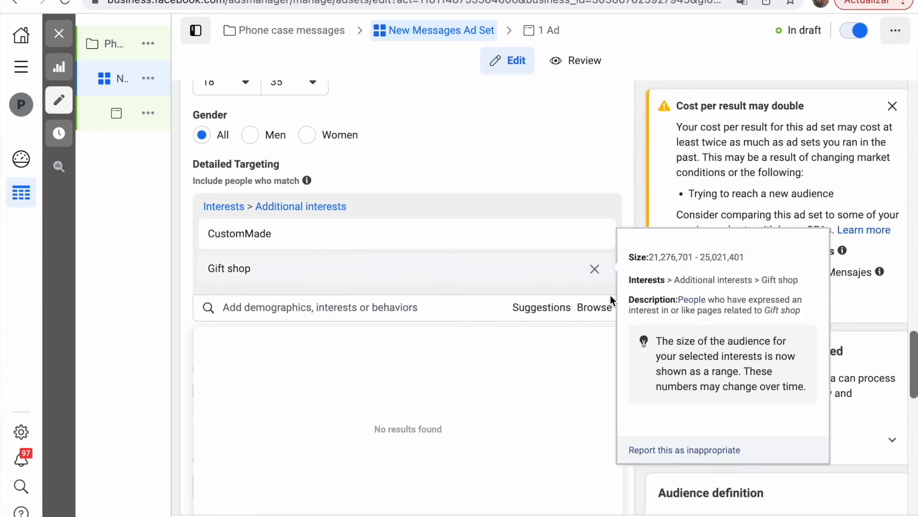
click(892, 105)
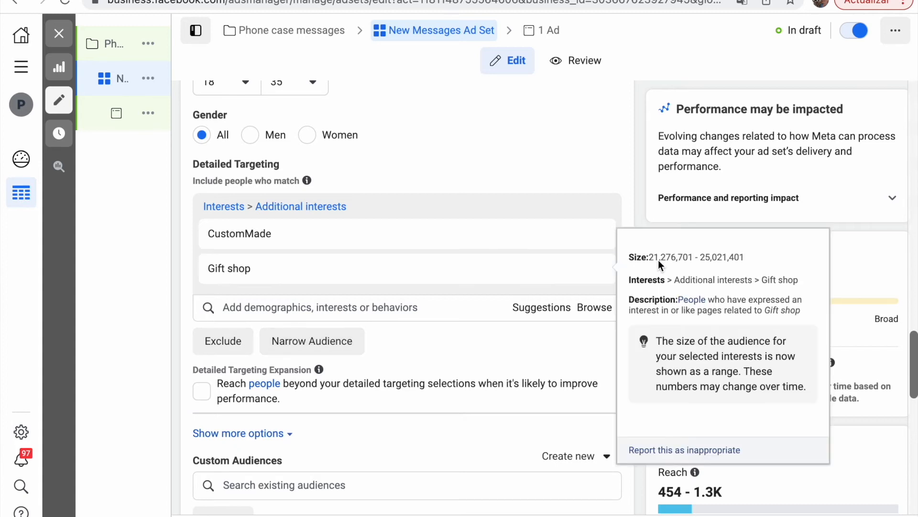
Turn detailed targeting expansion on and back off to compare the estimated audience size, and dismiss the cost-per-result warning.
scroll(615, 342, down, 3)
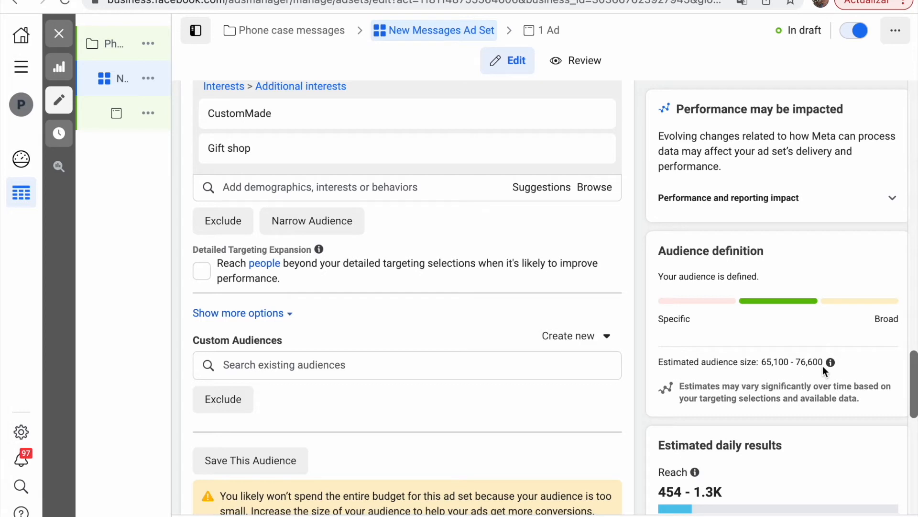
click(210, 270)
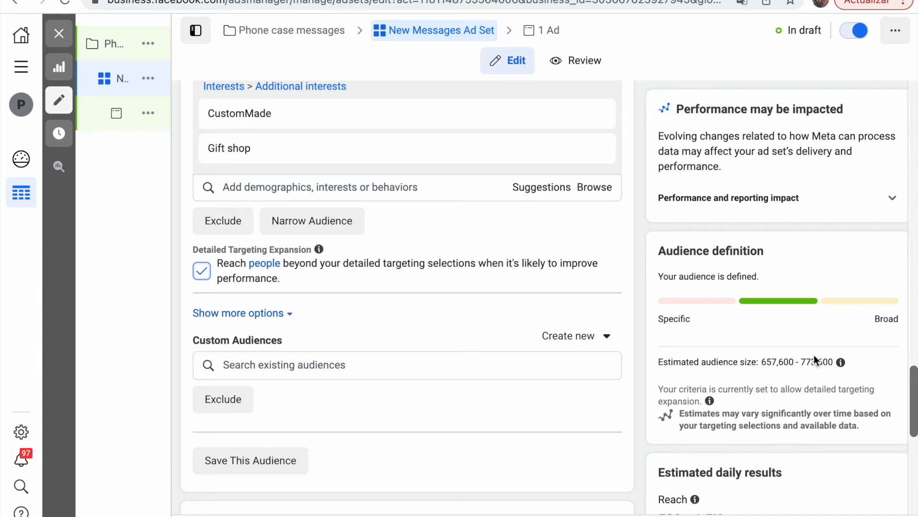
click(201, 272)
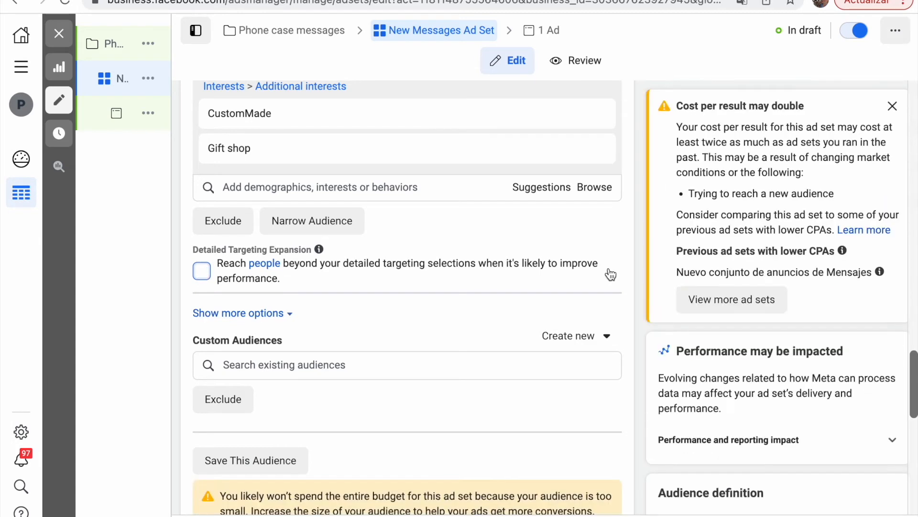
click(890, 105)
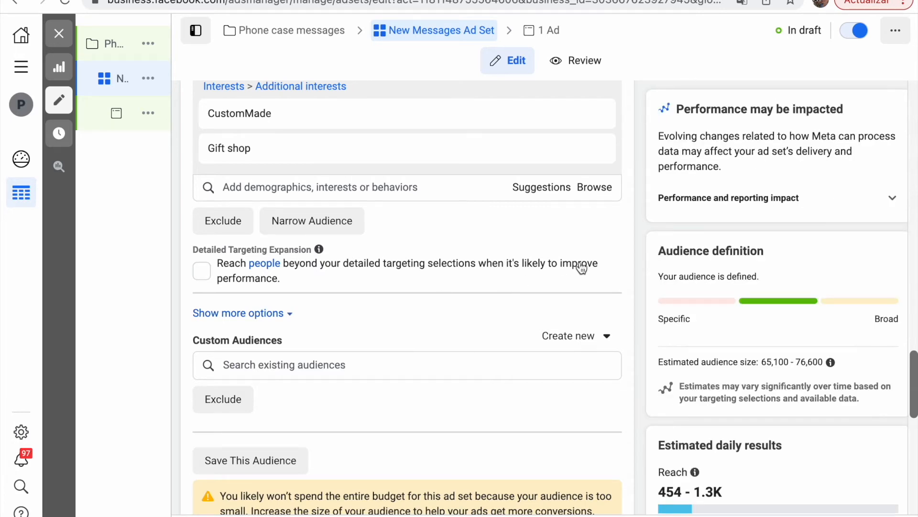
Switch the ad set's placements from automatic to manual.
scroll(582, 267, down, 4)
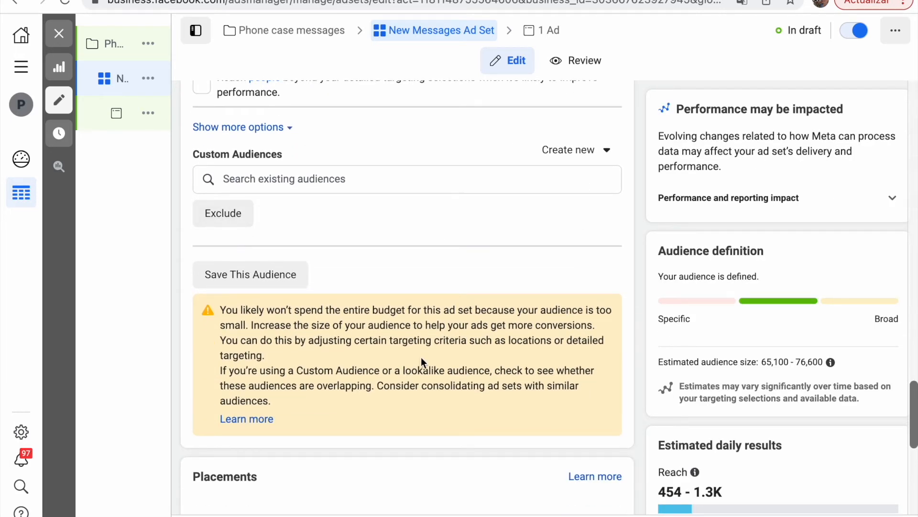
scroll(421, 356, down, 4)
scroll(528, 205, up, 6)
scroll(528, 205, down, 6)
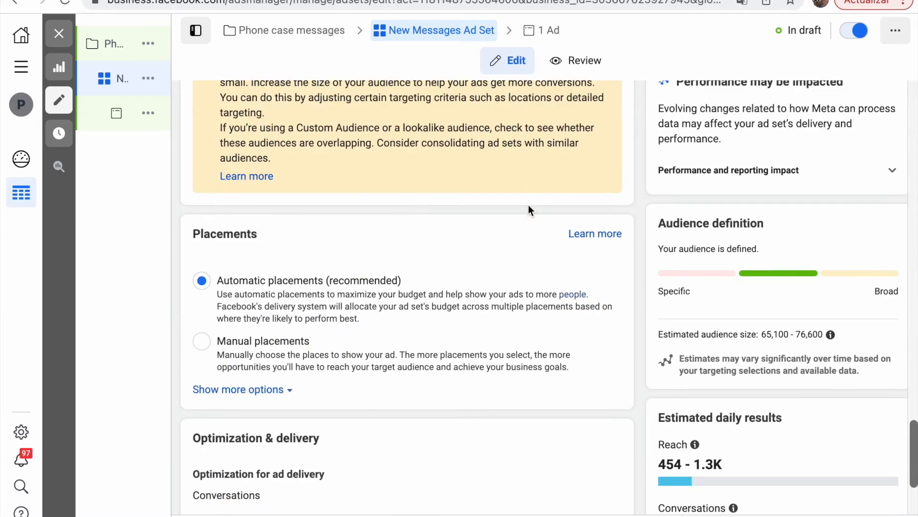
scroll(528, 204, up, 4)
scroll(554, 154, down, 6)
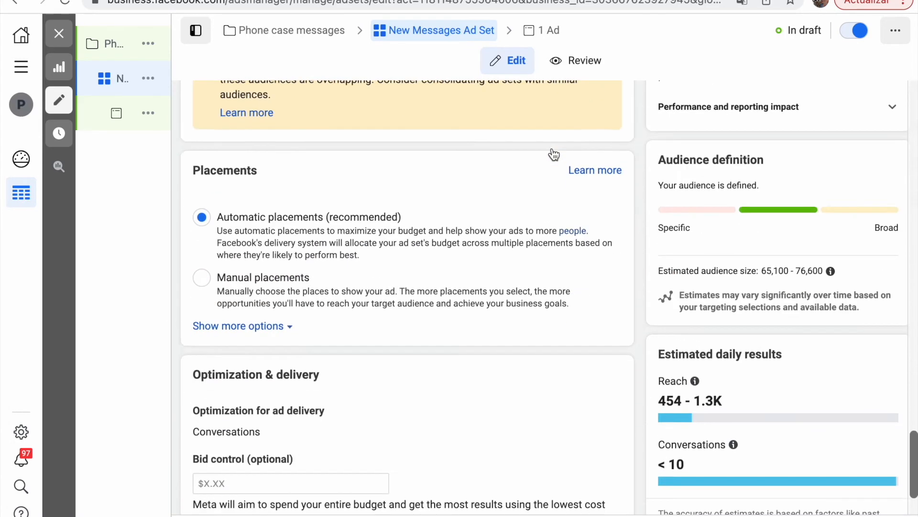
scroll(463, 236, down, 2)
scroll(463, 237, up, 2)
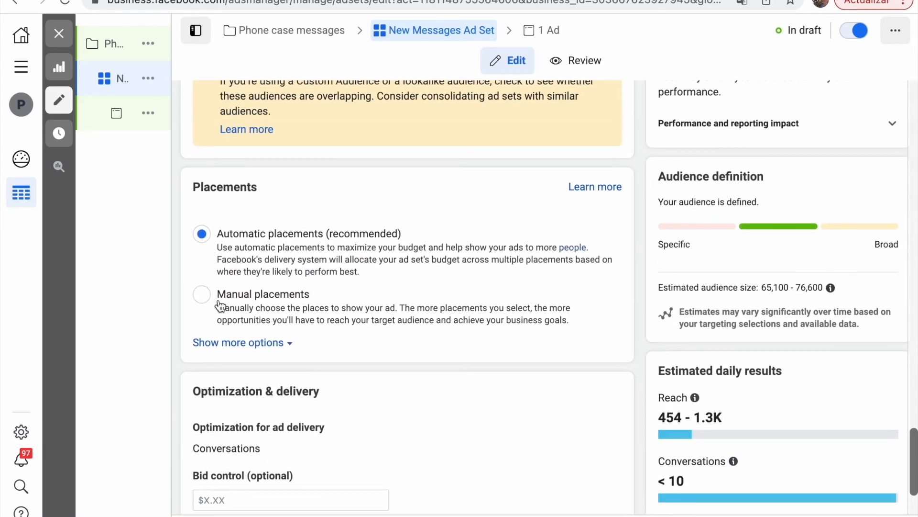
click(211, 301)
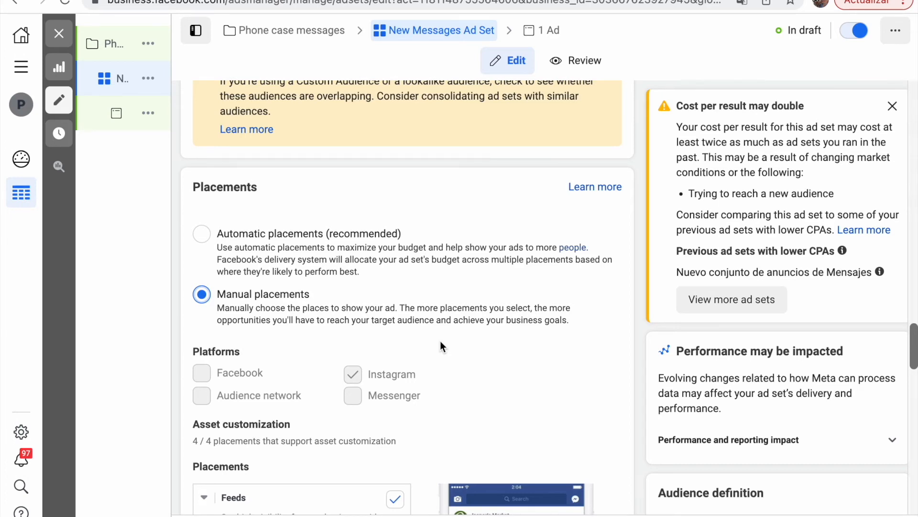
Examine which platforms, feeds, stories, reels and other placements are available and selected under manual placements.
scroll(440, 340, down, 10)
scroll(439, 211, up, 4)
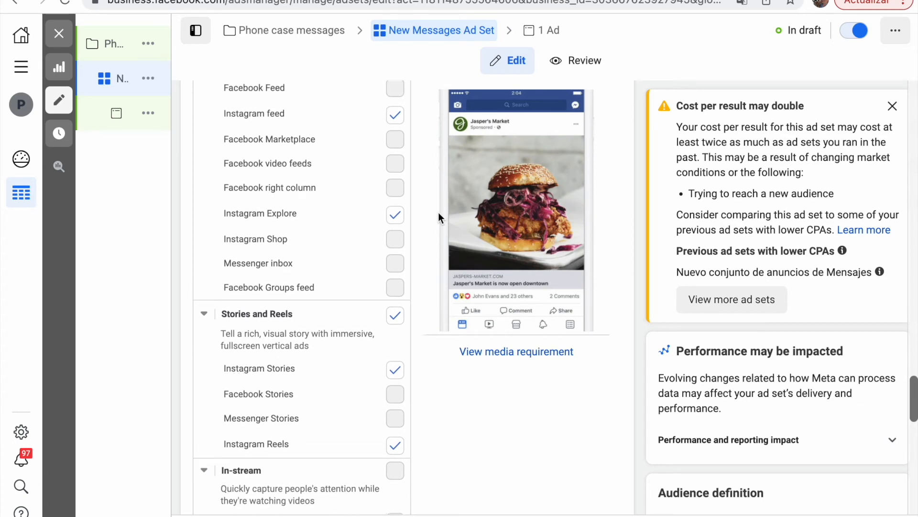
scroll(438, 212, down, 3)
scroll(438, 213, down, 4)
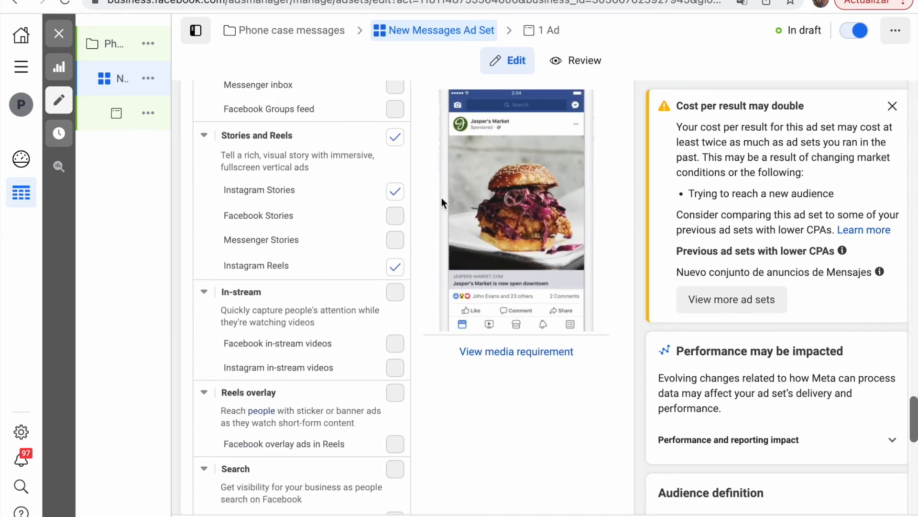
scroll(386, 417, down, 13)
scroll(386, 417, up, 3)
scroll(386, 416, up, 15)
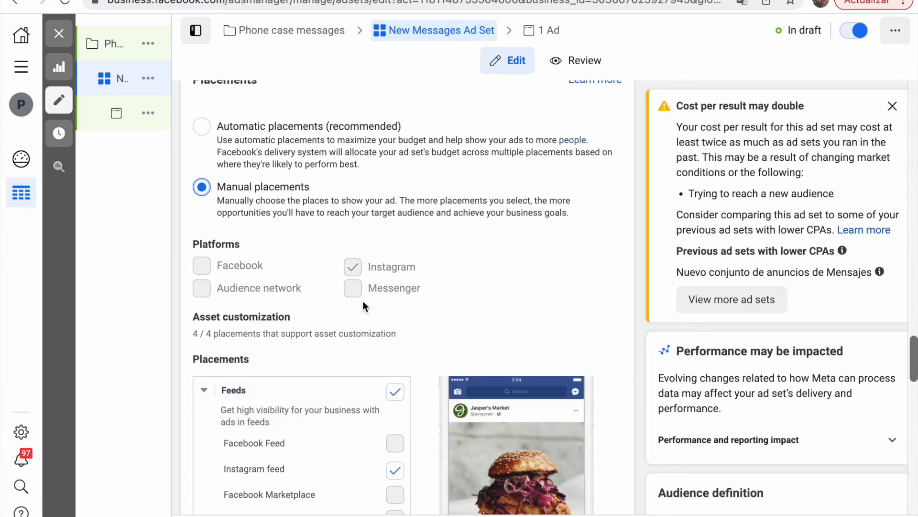
scroll(389, 328, down, 15)
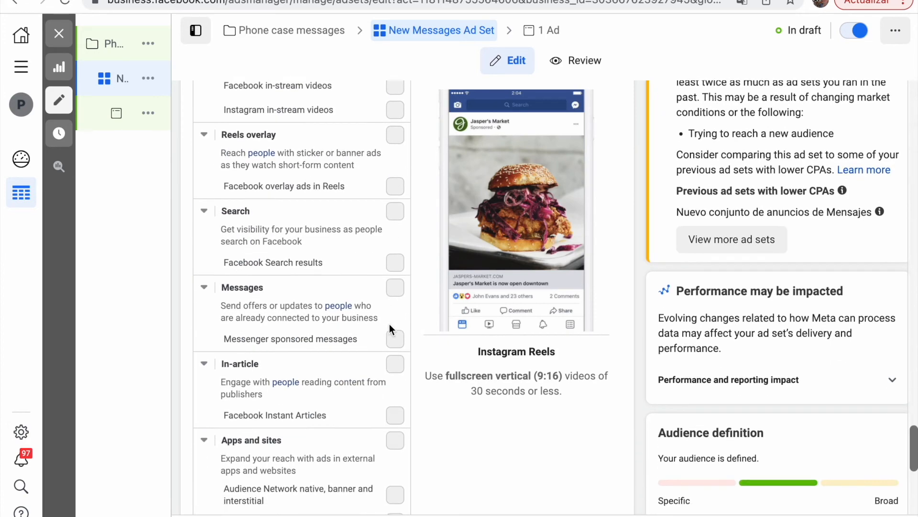
scroll(389, 328, up, 10)
scroll(391, 330, down, 5)
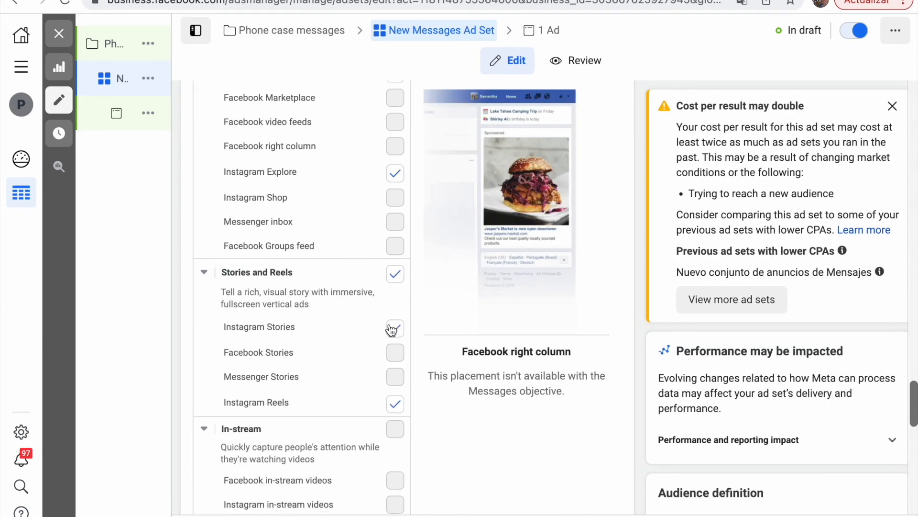
Continue from the ad set to the ad and look over its setup and creative sections.
scroll(391, 330, down, 10)
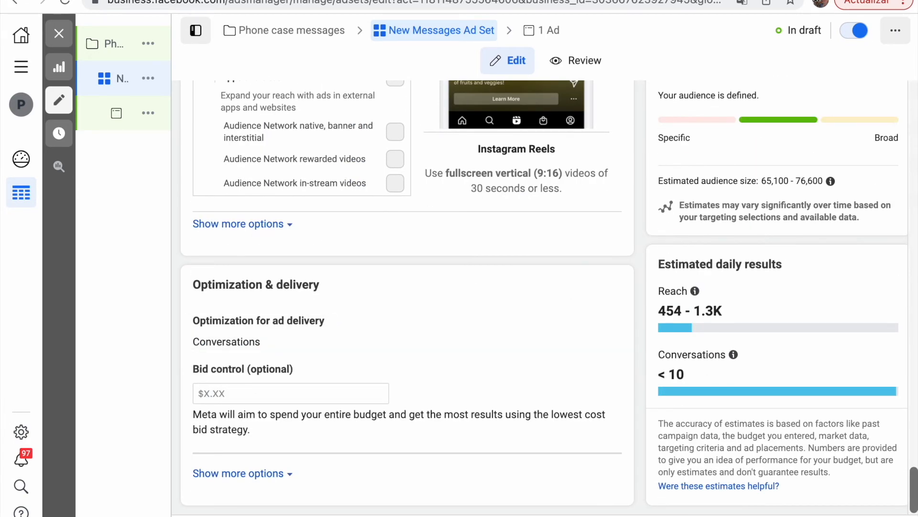
click(885, 516)
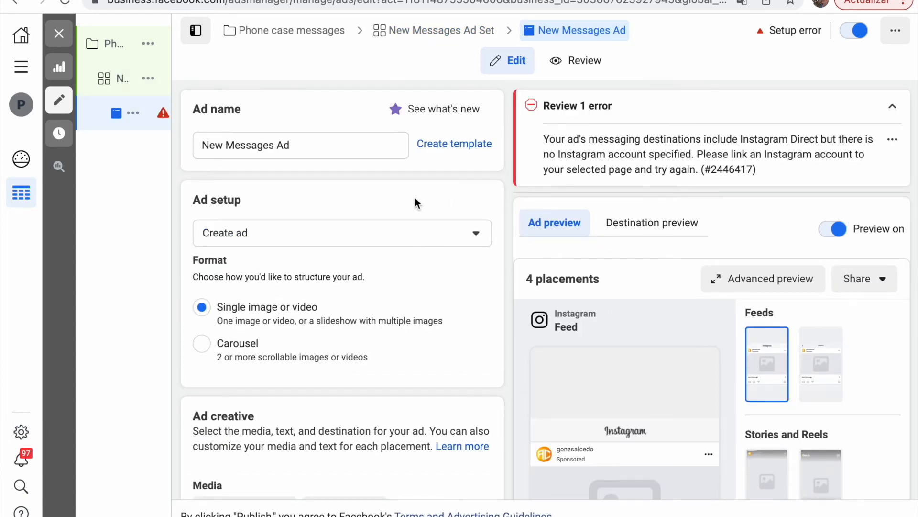
scroll(296, 285, down, 4)
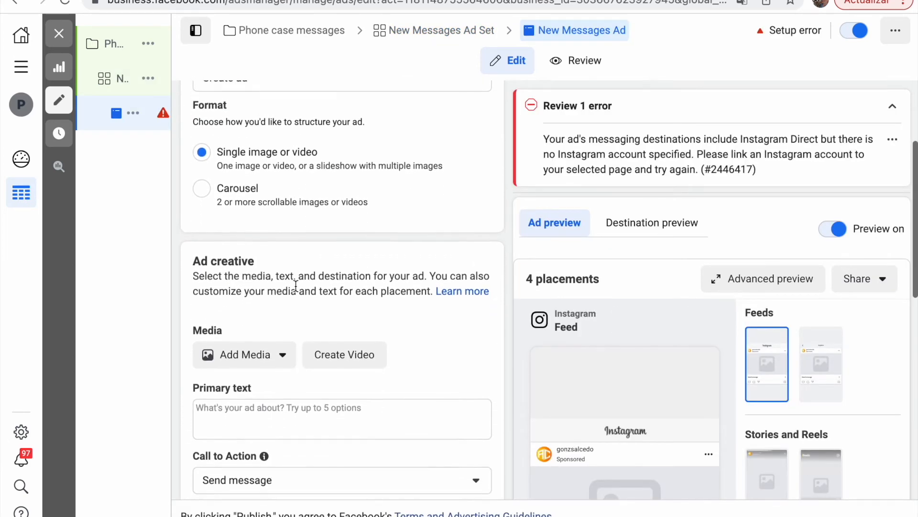
scroll(296, 285, up, 4)
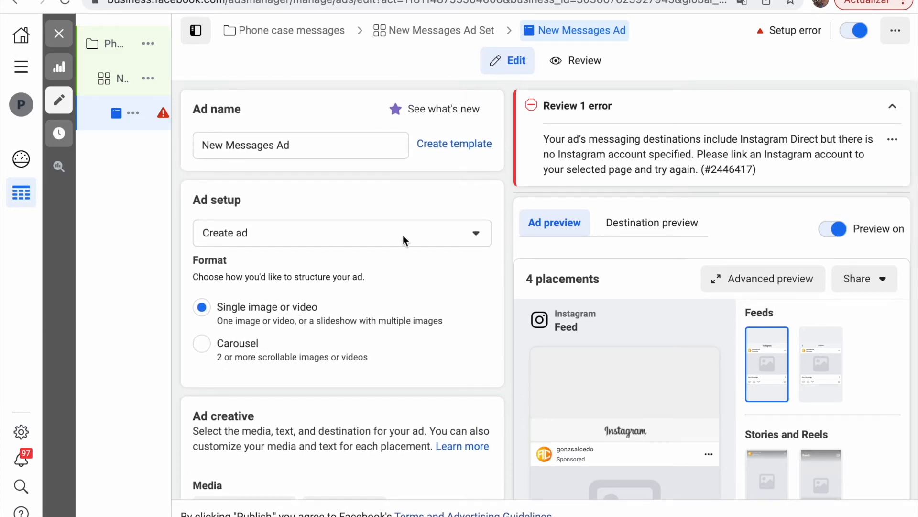
Set the ad to use an existing post and filter the selectable Instagram posts to the Feed type.
click(434, 233)
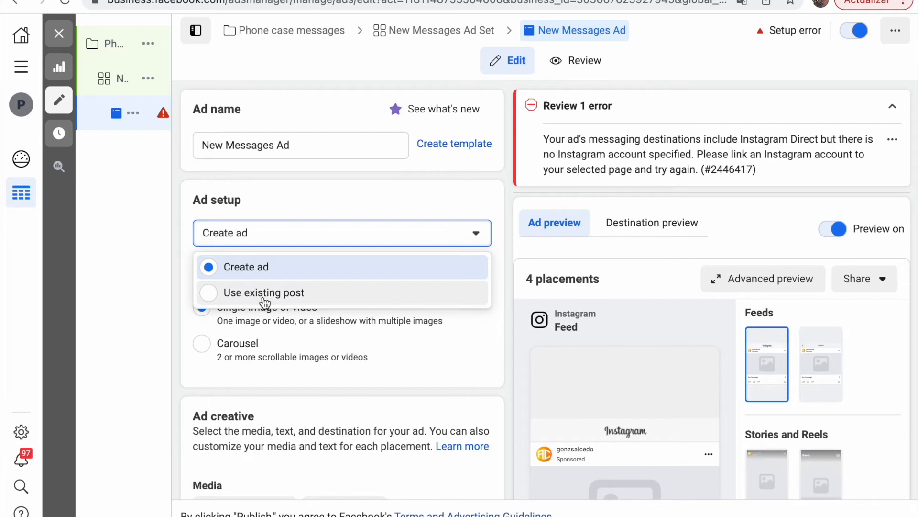
click(264, 293)
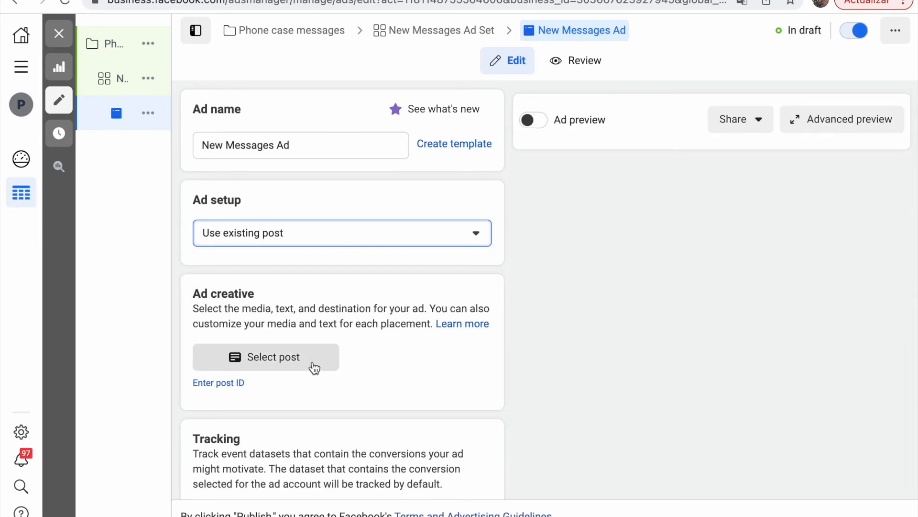
click(314, 367)
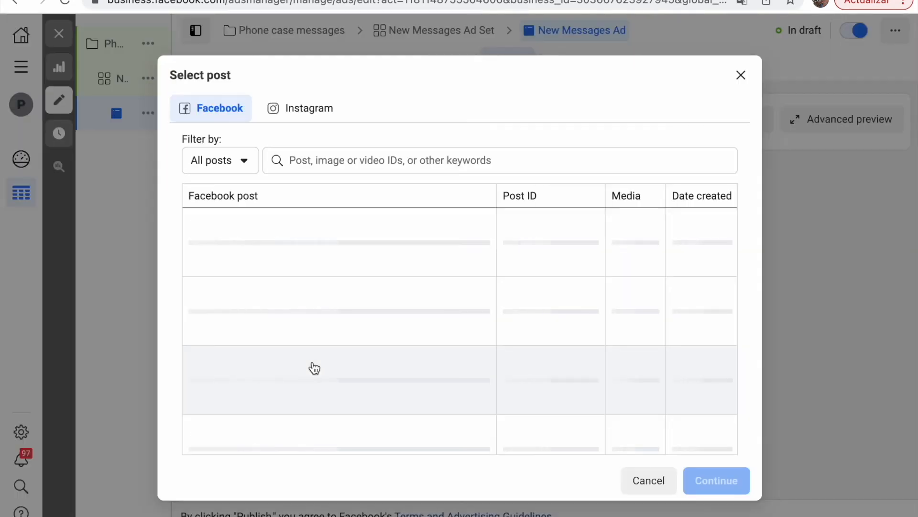
click(281, 108)
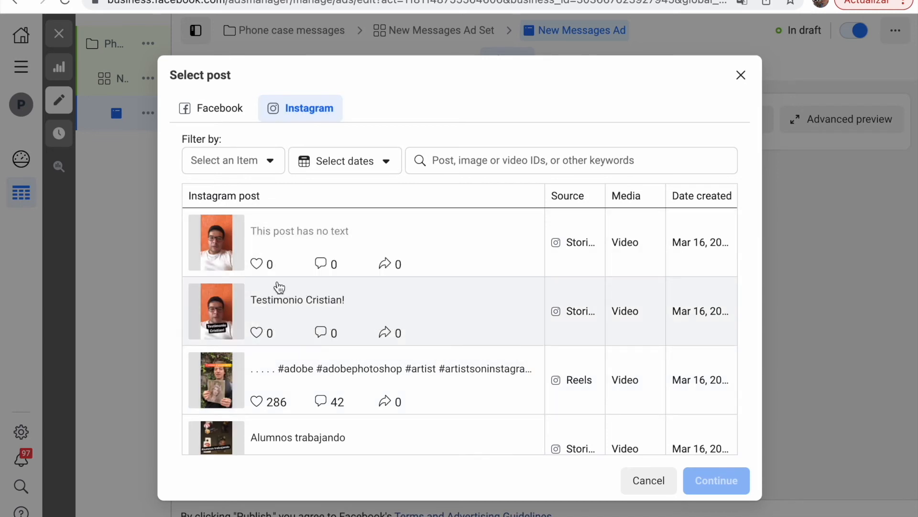
click(258, 167)
click(218, 225)
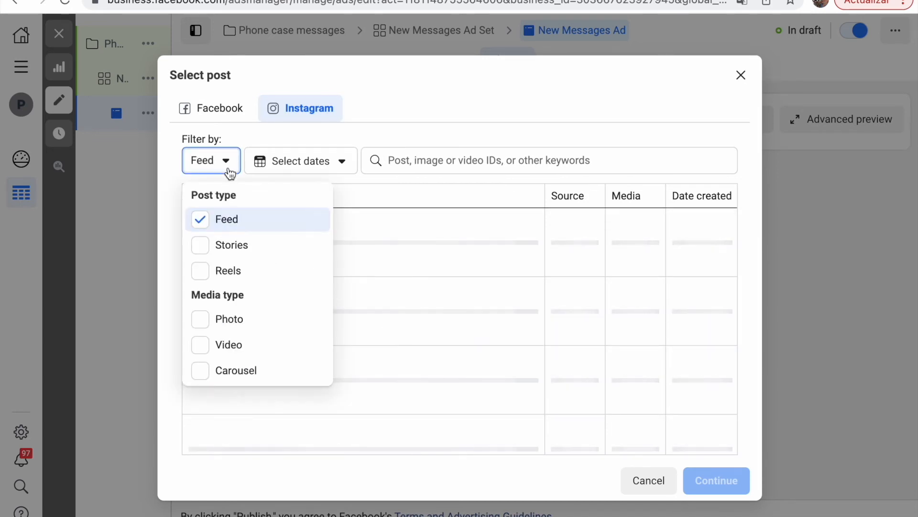
click(228, 167)
Choose the Oct 20, 2021 Instagram video post starting "Inicia tu emprendimiento con una impresora a color" as the ad creative.
scroll(313, 302, down, 7)
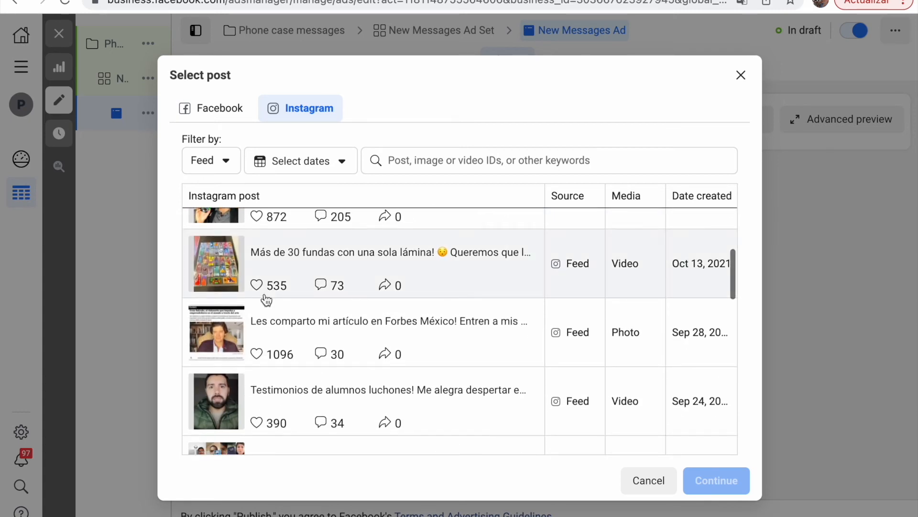
scroll(262, 299, up, 1)
click(268, 239)
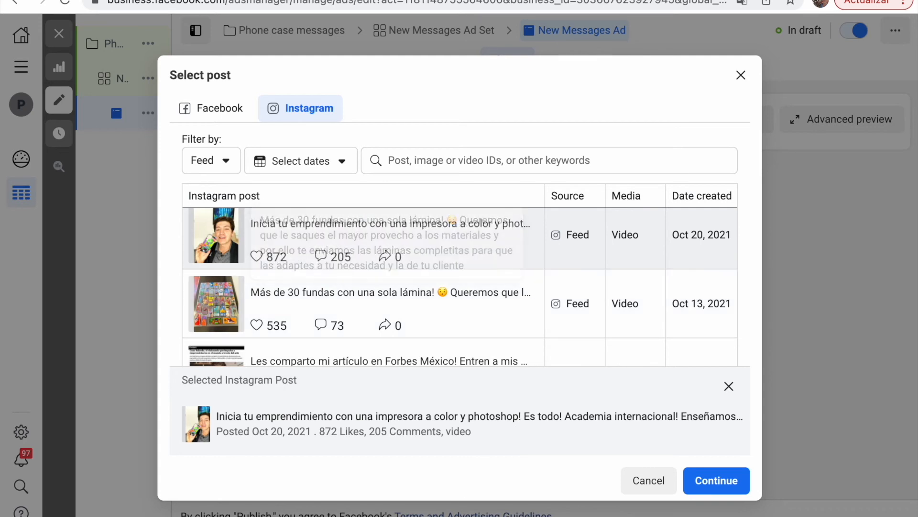
click(703, 481)
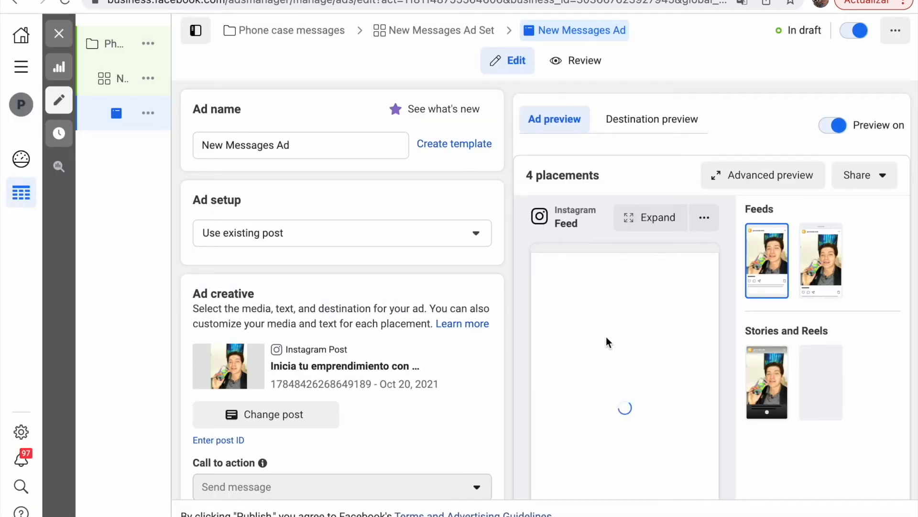
Review the existing-post ad's preview, template, tracking and error sections, and switch the ad setup back to Create ad.
scroll(607, 337, down, 3)
scroll(607, 337, down, 10)
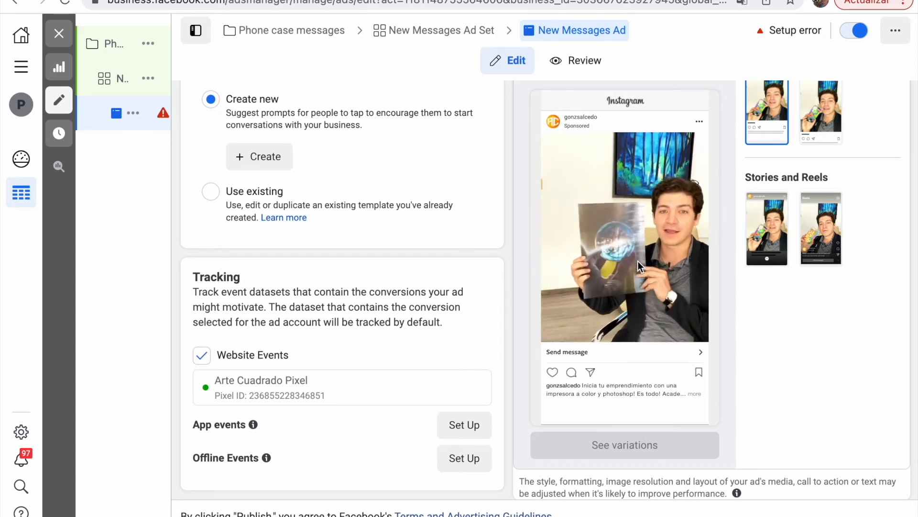
scroll(519, 205, up, 10)
scroll(519, 206, up, 2)
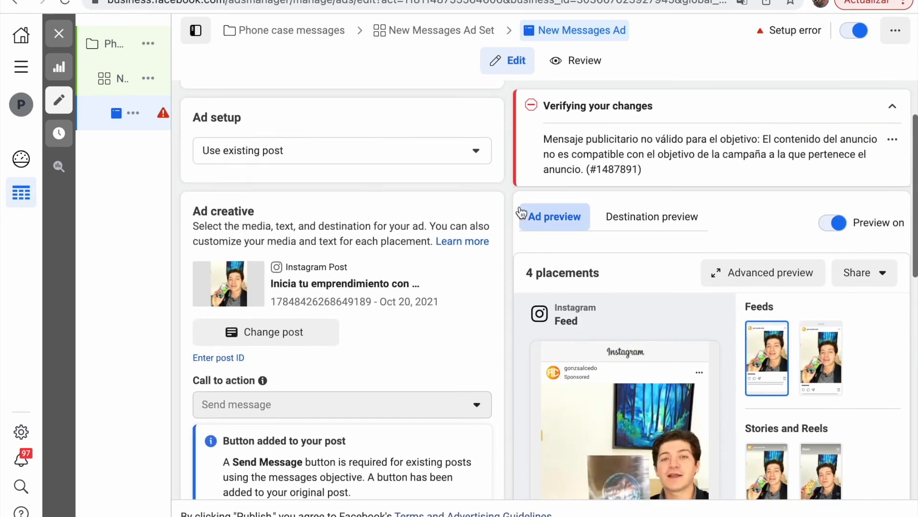
click(393, 211)
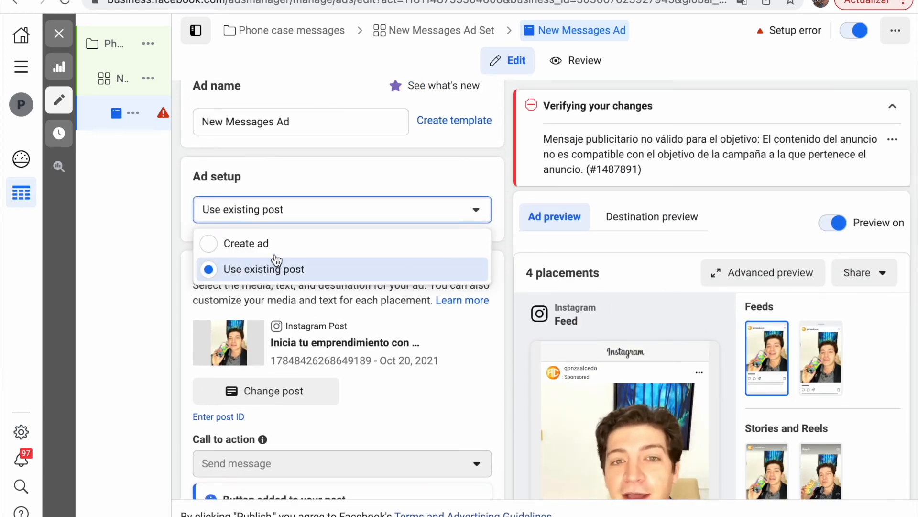
click(242, 249)
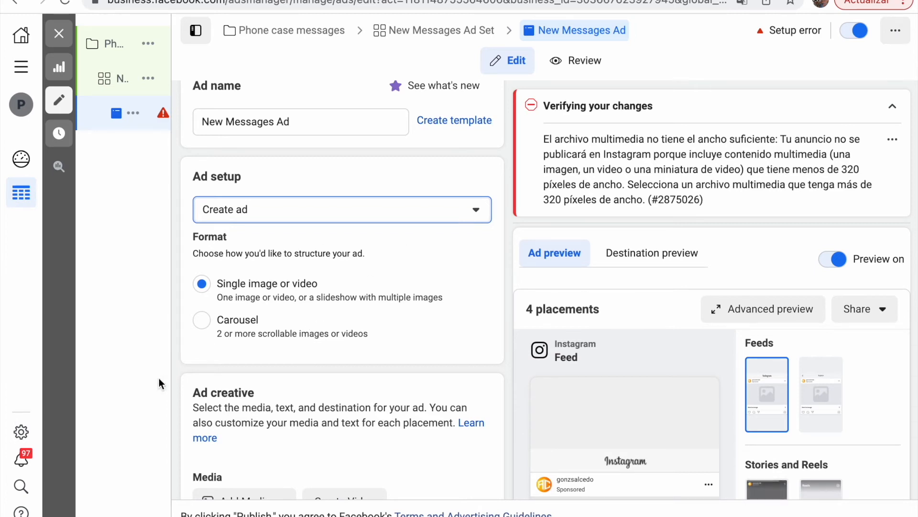
Add the 720 × 900 joined video with the yellow and blue phone case from the account videos to the ad, keeping the original crops.
scroll(371, 301, down, 4)
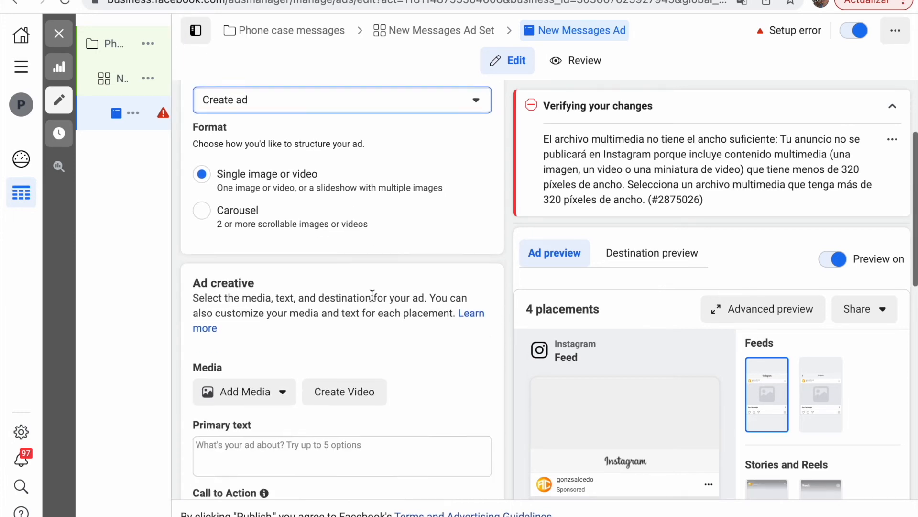
click(283, 296)
scroll(334, 163, up, 2)
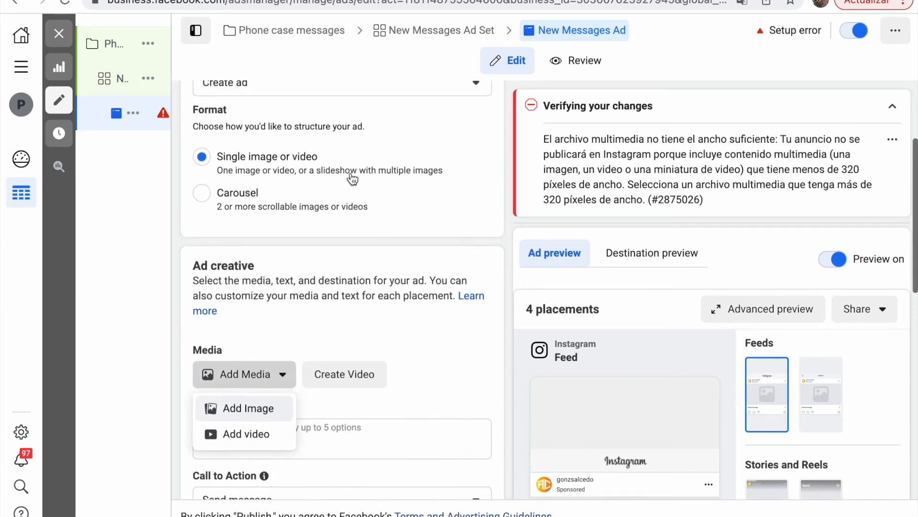
scroll(351, 173, down, 2)
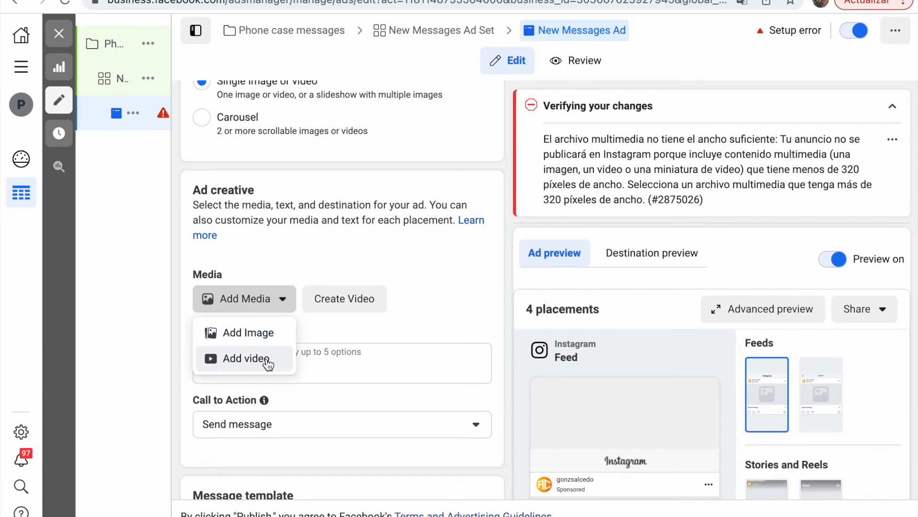
click(249, 358)
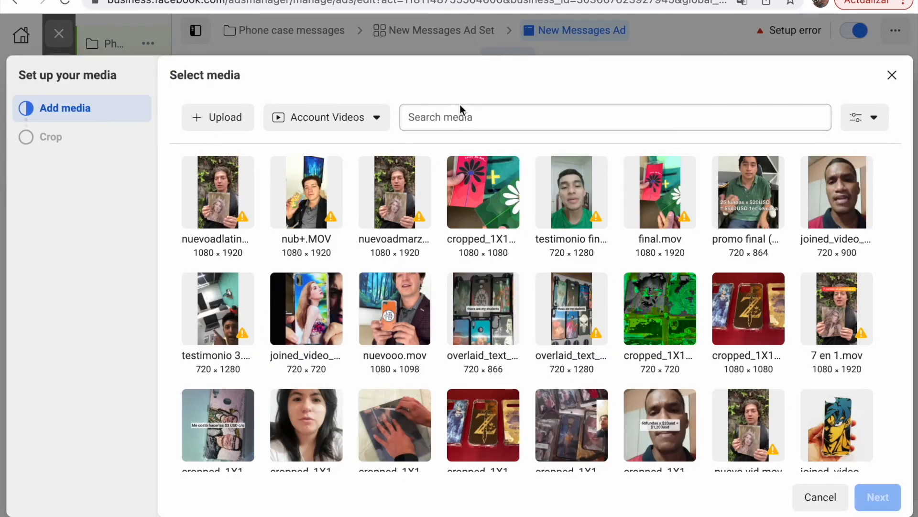
scroll(621, 148, down, 6)
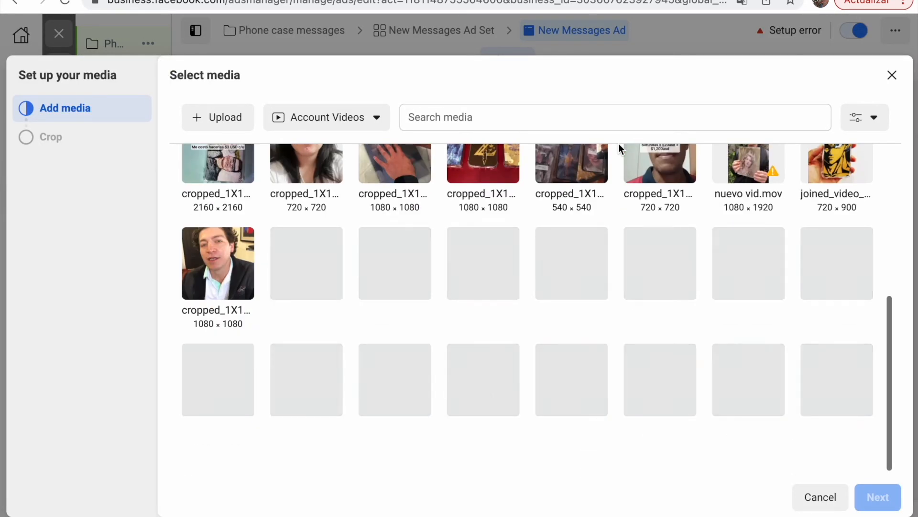
scroll(621, 148, up, 6)
scroll(618, 143, down, 10)
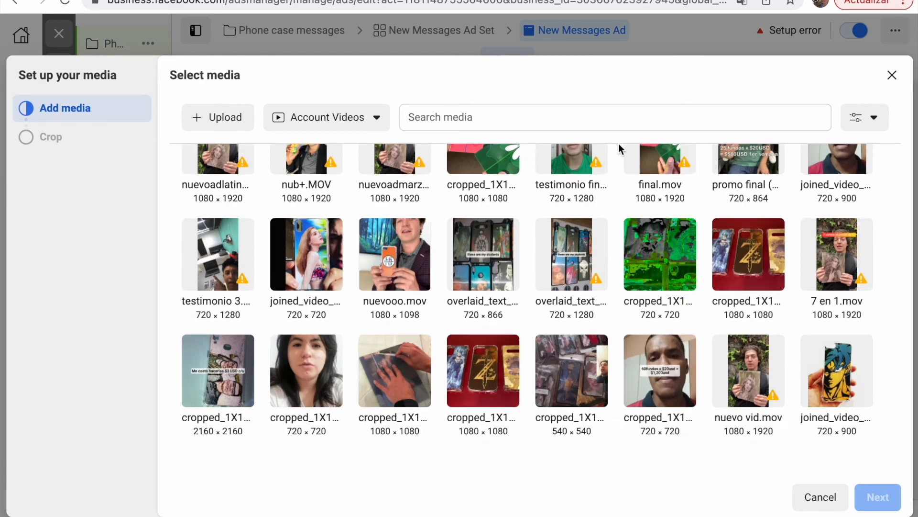
scroll(619, 143, up, 10)
click(839, 455)
click(877, 496)
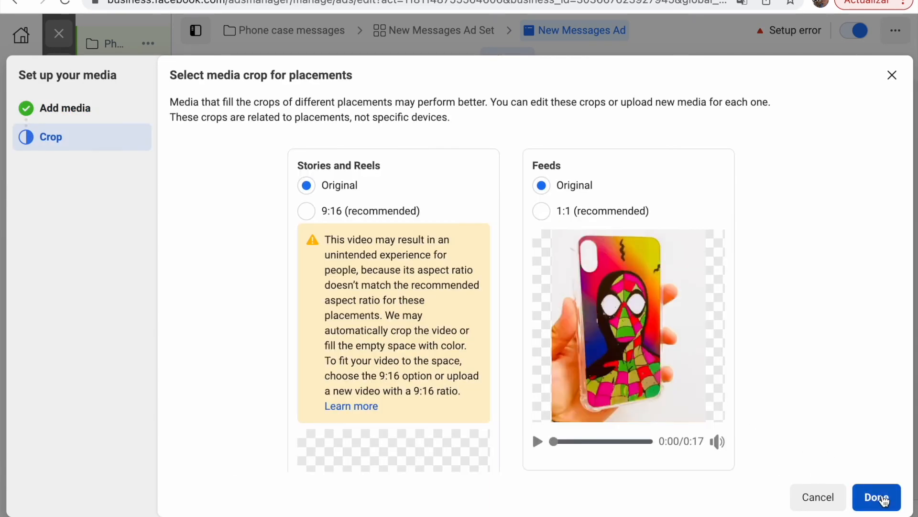
click(876, 496)
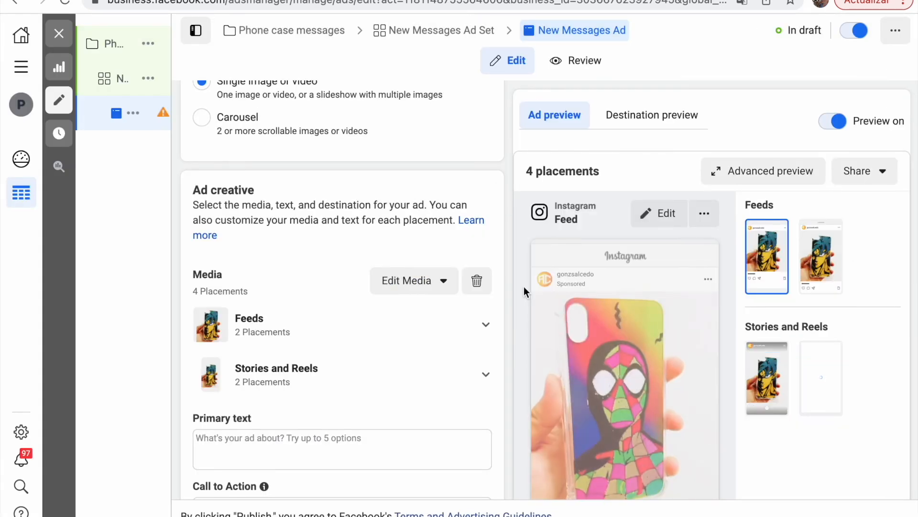
scroll(524, 286, down, 10)
scroll(524, 286, up, 8)
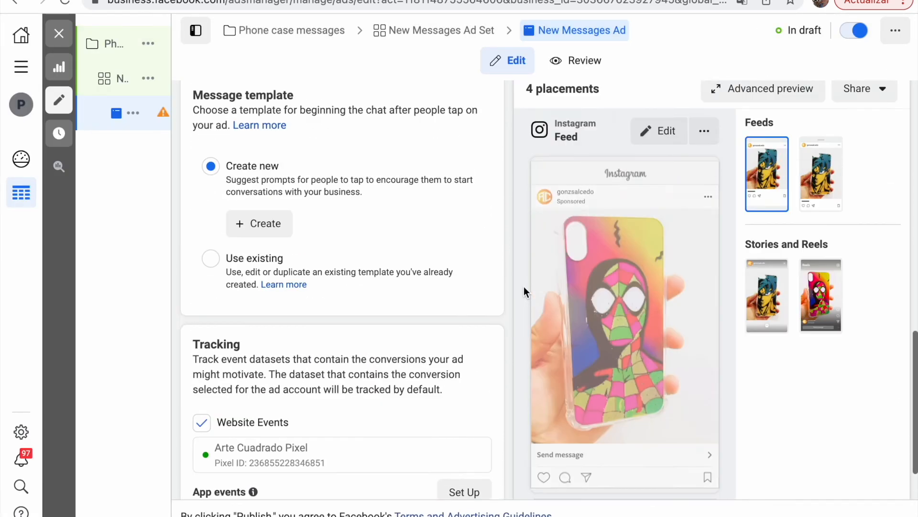
click(397, 340)
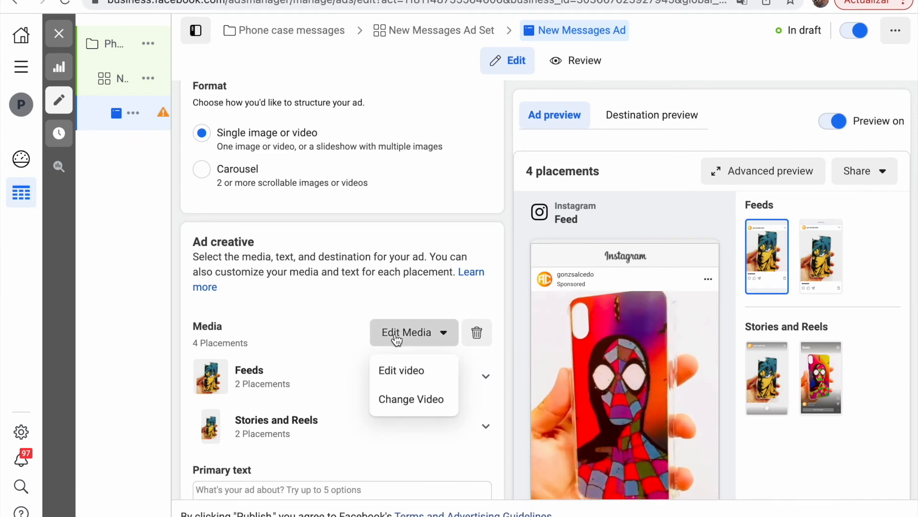
click(435, 403)
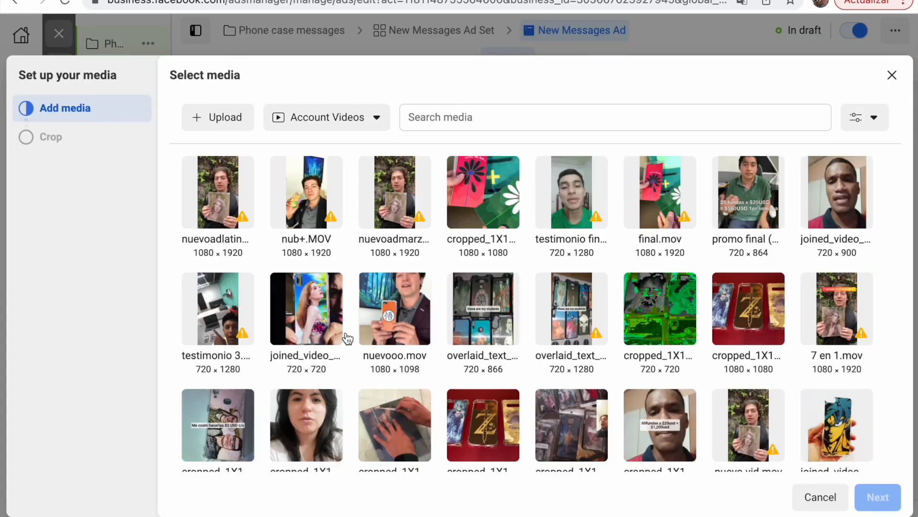
click(216, 114)
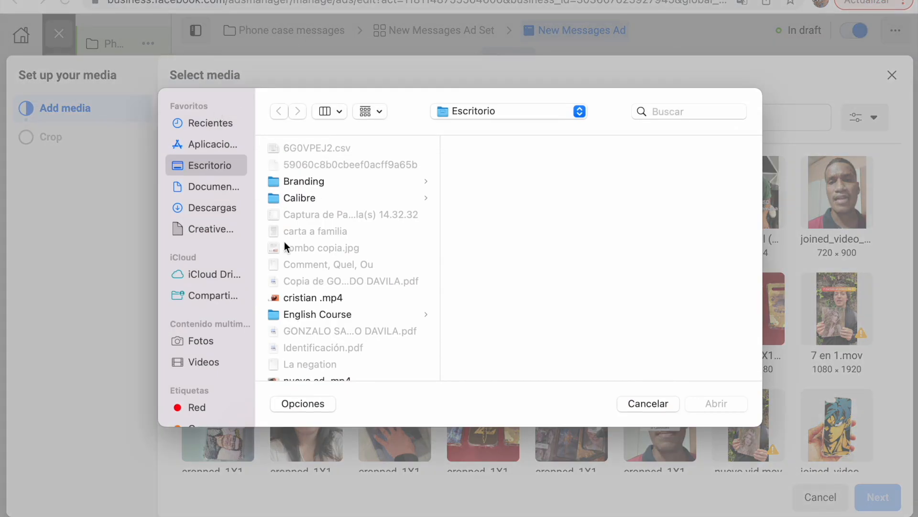
click(662, 403)
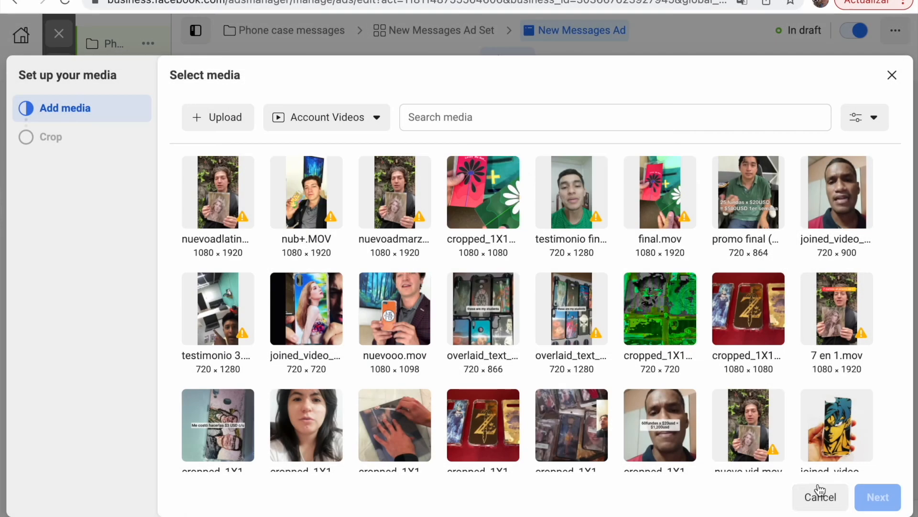
click(819, 496)
Enter "Amazing phone" as the ad's primary text and check the call-to-action options, keeping Send message.
scroll(392, 270, down, 9)
scroll(304, 199, up, 2)
click(278, 178)
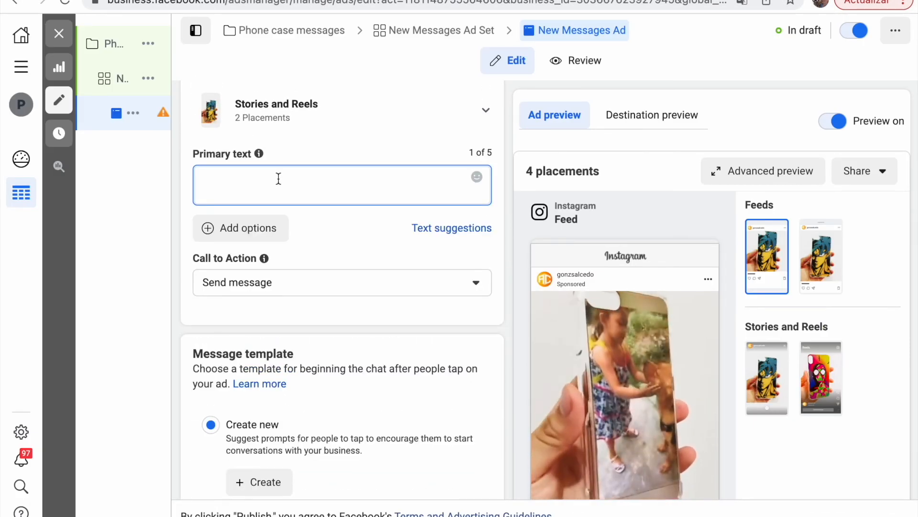
text(Amazing)
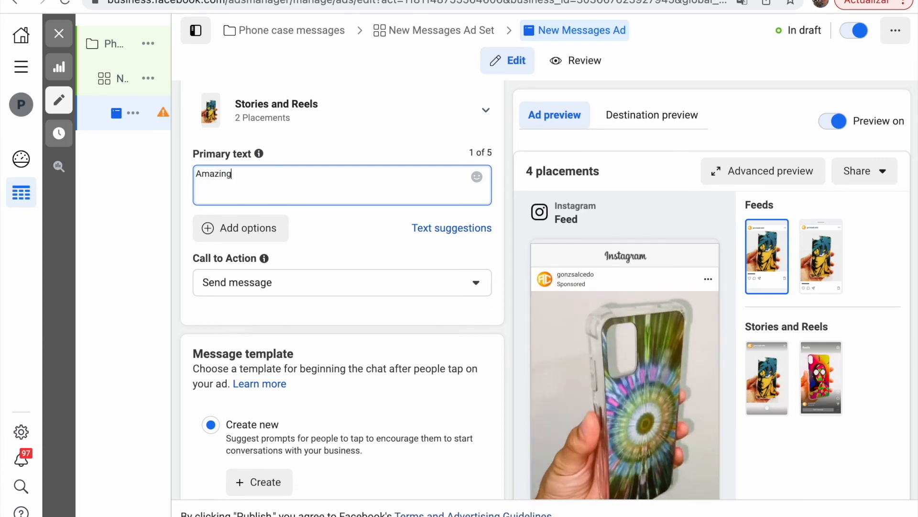
text( phone)
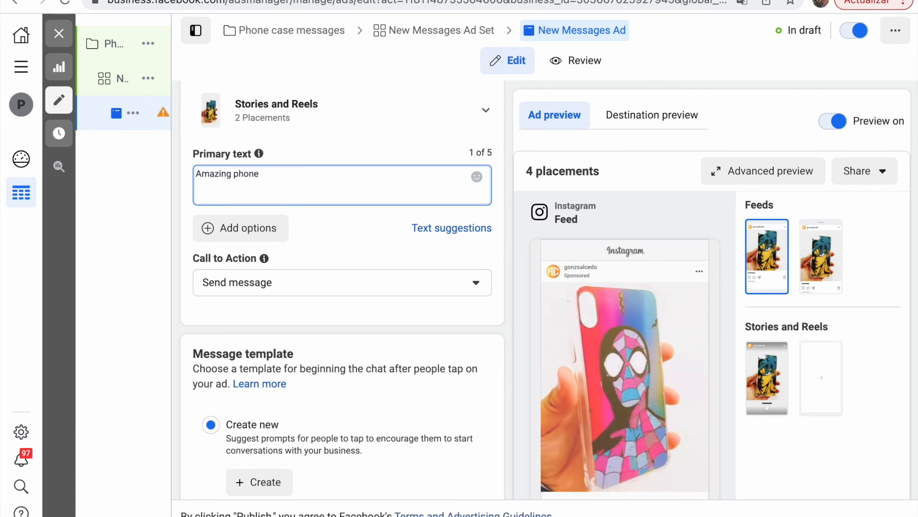
scroll(357, 223, down, 2)
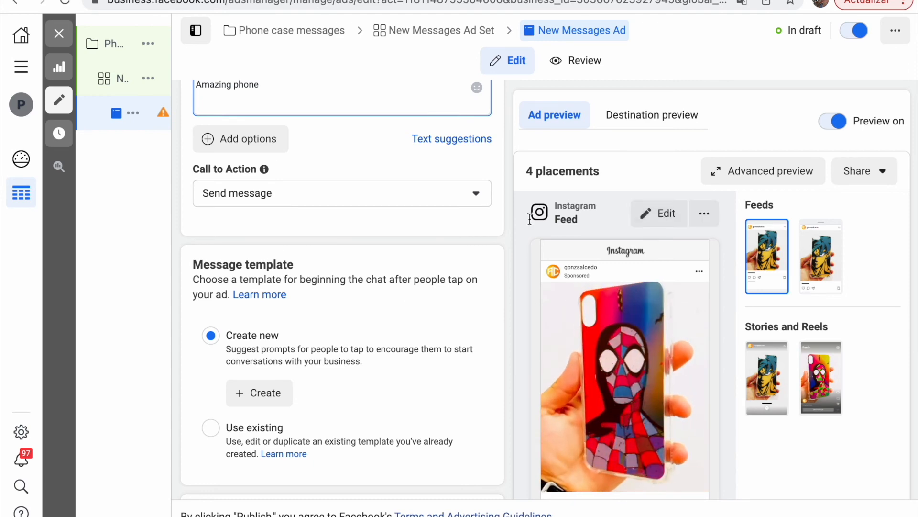
click(365, 198)
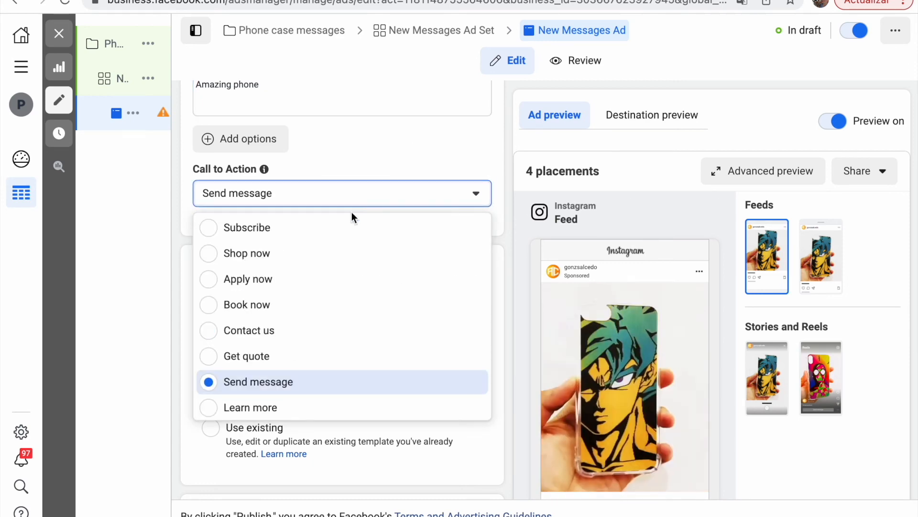
click(381, 197)
Set the ad's message template to use the existing "Mensaje de bienvenida 19/02/2022" template.
scroll(357, 286, down, 3)
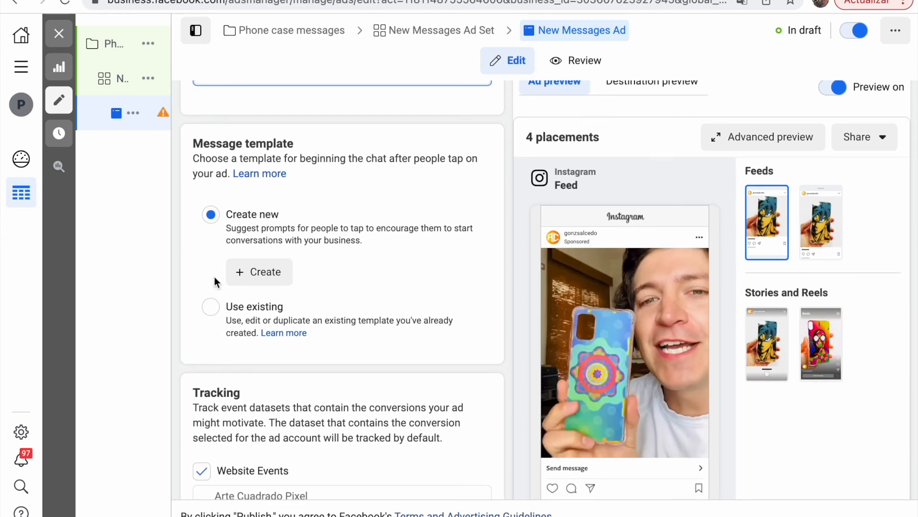
click(209, 308)
scroll(317, 282, down, 2)
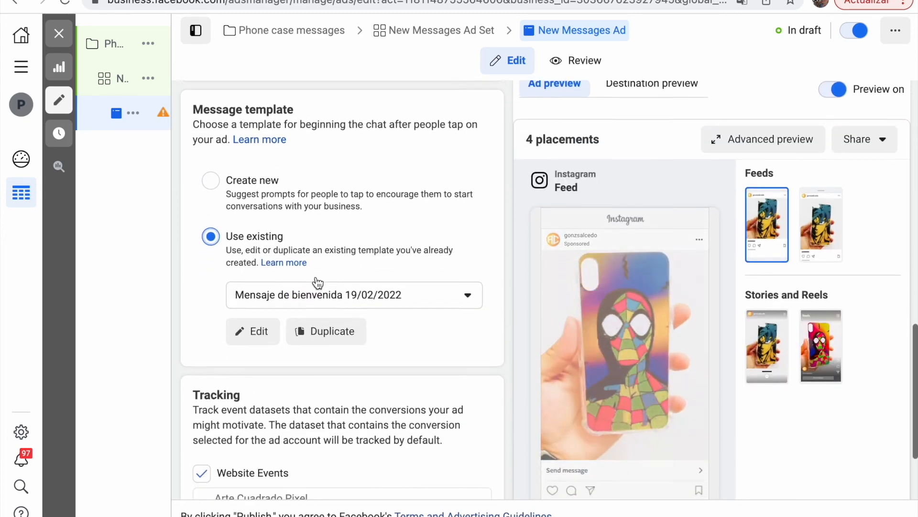
Duplicate the existing welcome message template and replace the copy's greeting text with "Hi! how can".
click(336, 332)
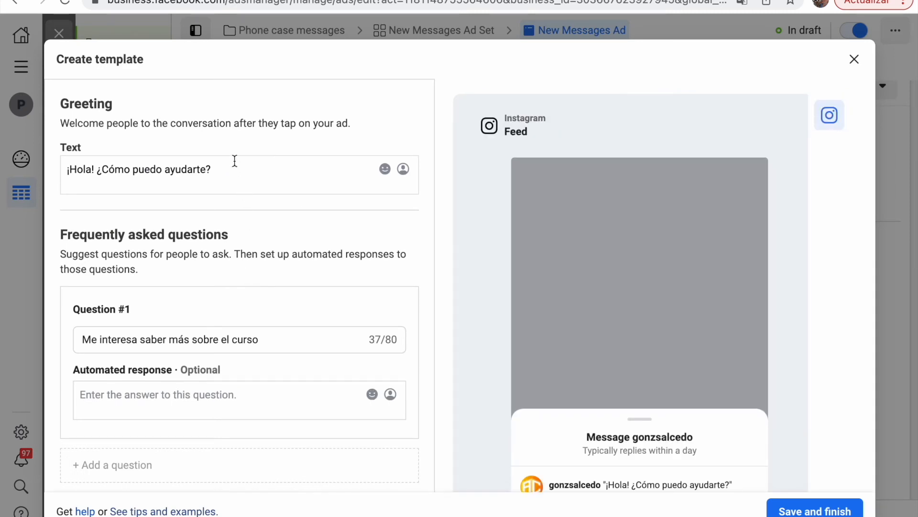
click(139, 164)
key(ctrl+a)
key(BackSpace)
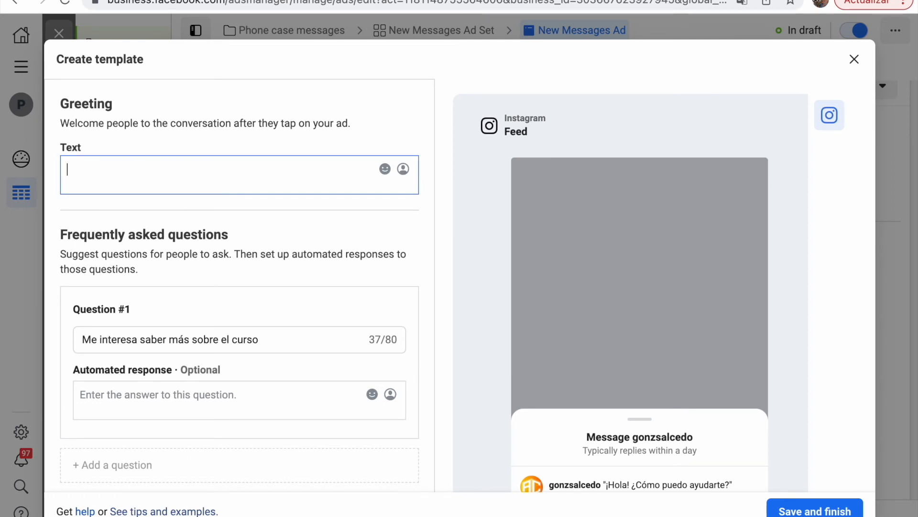
text(Hi Ho)
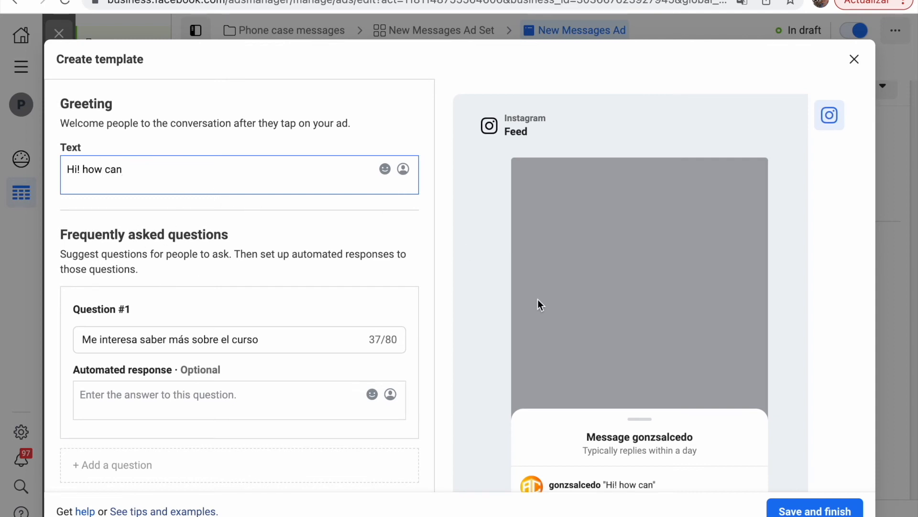
Replace the text of Question #1 in the template with "I want info about a phone case!".
scroll(341, 225, down, 2)
triple_click(251, 268)
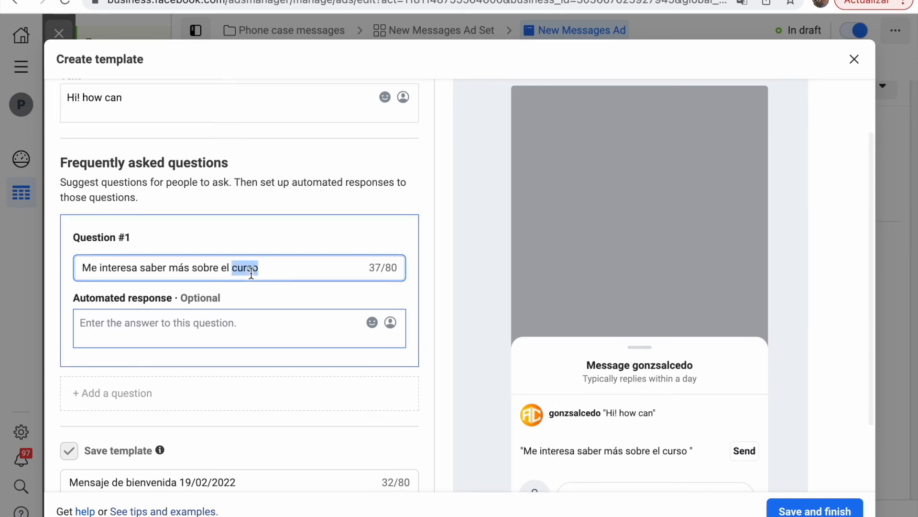
key(BackSpace)
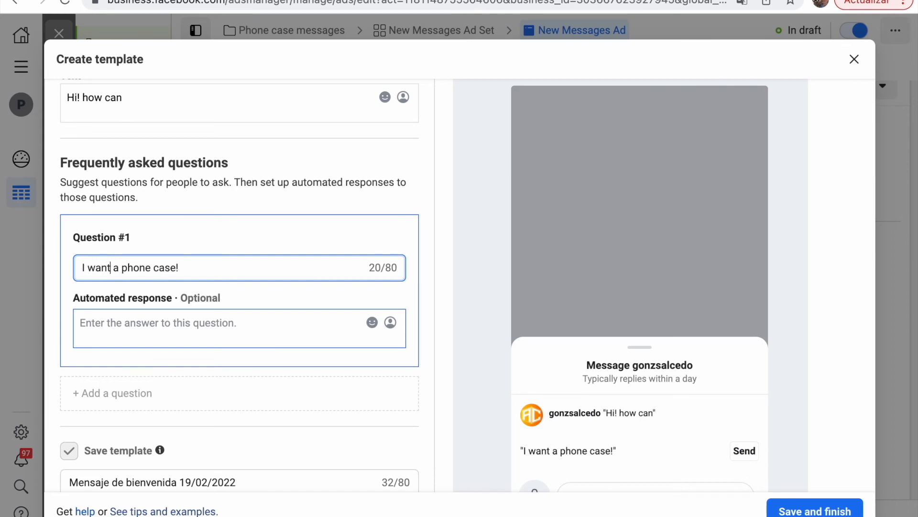
text(fo)
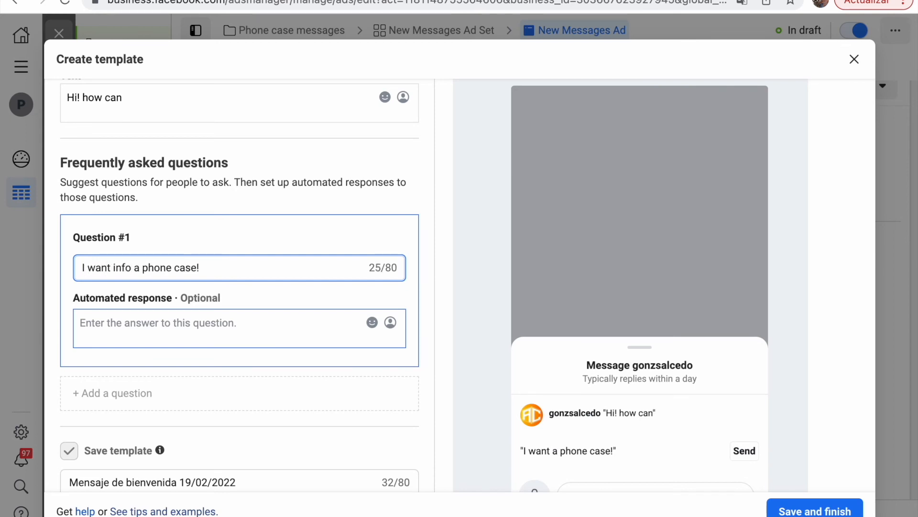
text(about)
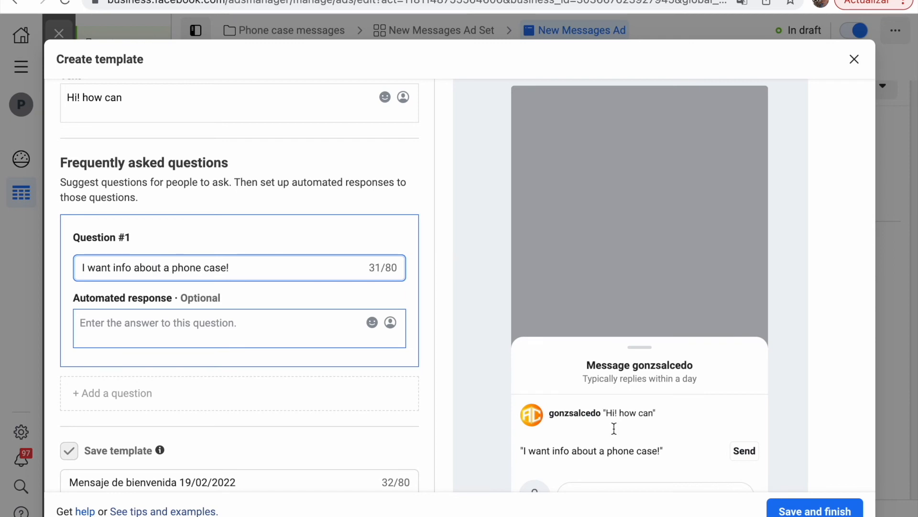
Check the message preview of the duplicated template and leave the template editor without saving the changes.
scroll(725, 400, down, 2)
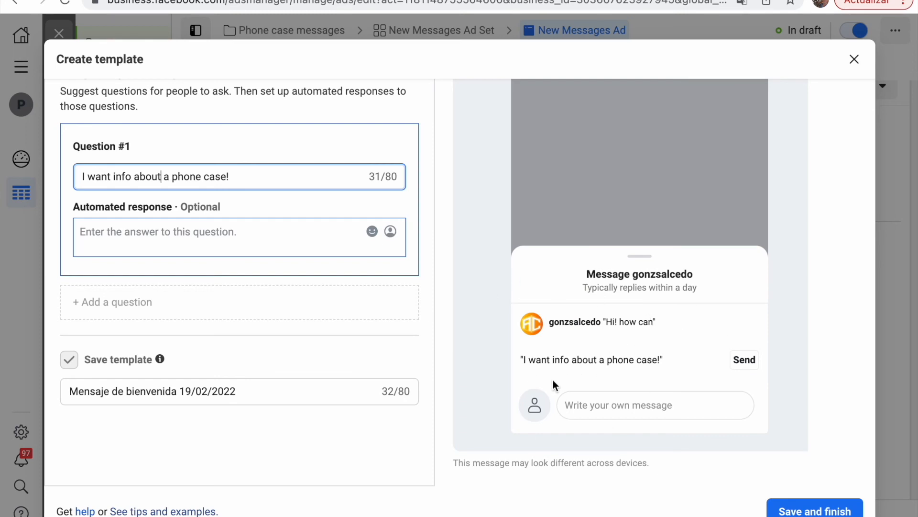
click(755, 358)
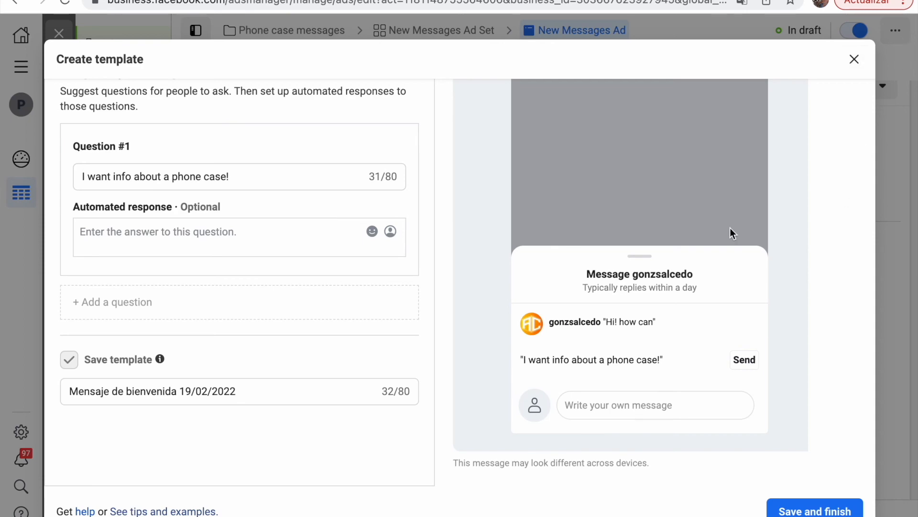
click(857, 66)
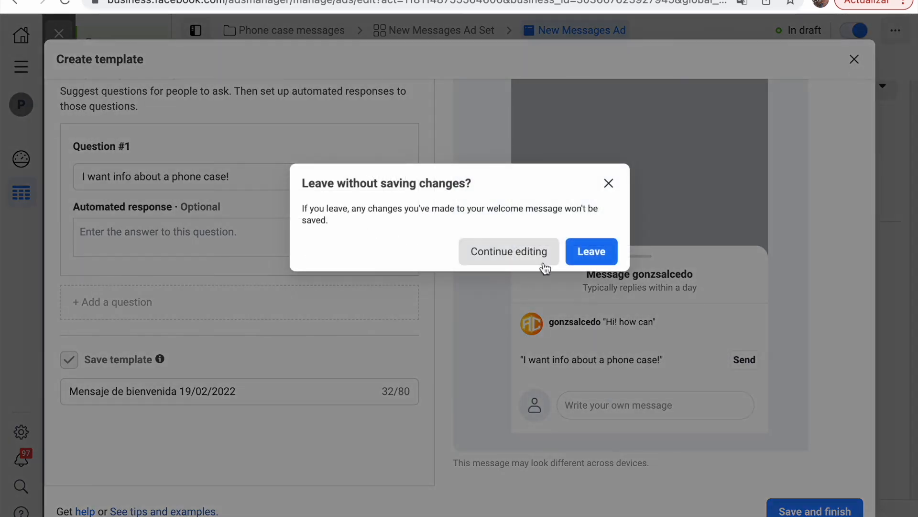
click(598, 251)
Turn off Website Events tracking for the ad.
scroll(379, 262, down, 2)
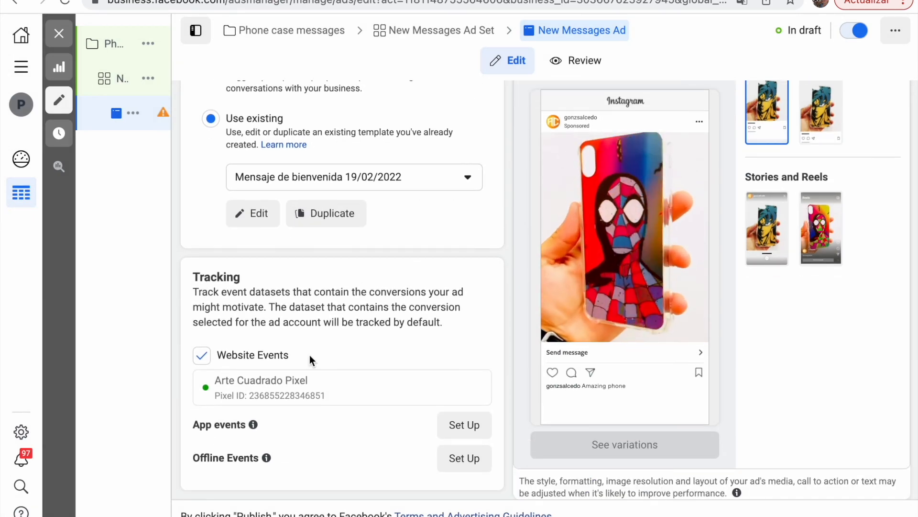
click(203, 355)
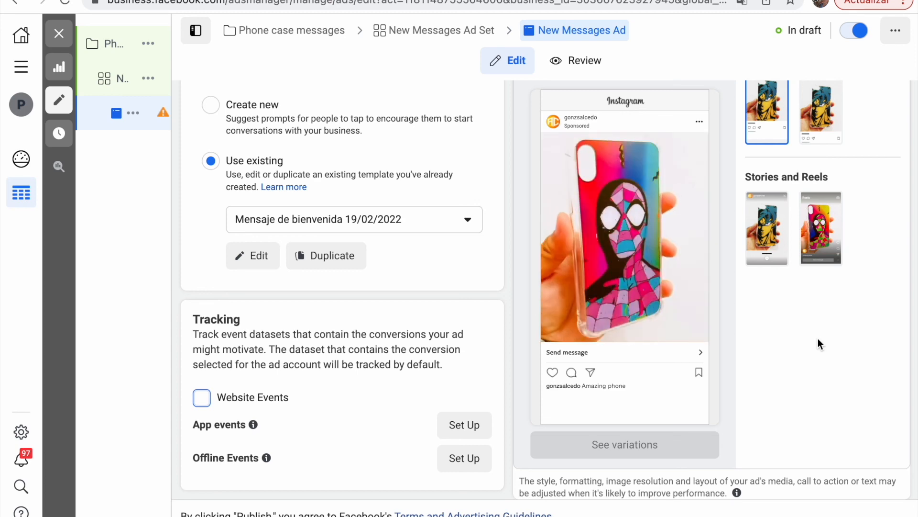
Close the ad editor without publishing the draft items and return to the campaigns list.
click(59, 34)
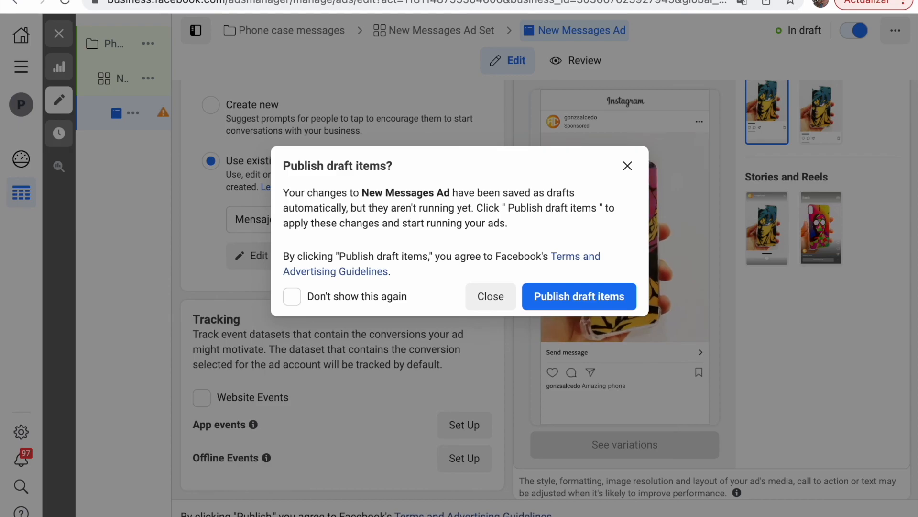
click(491, 296)
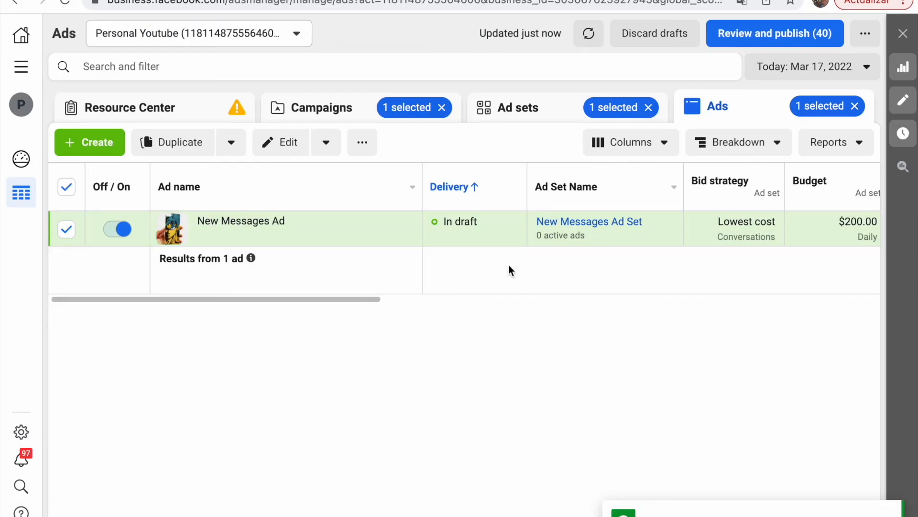
click(346, 113)
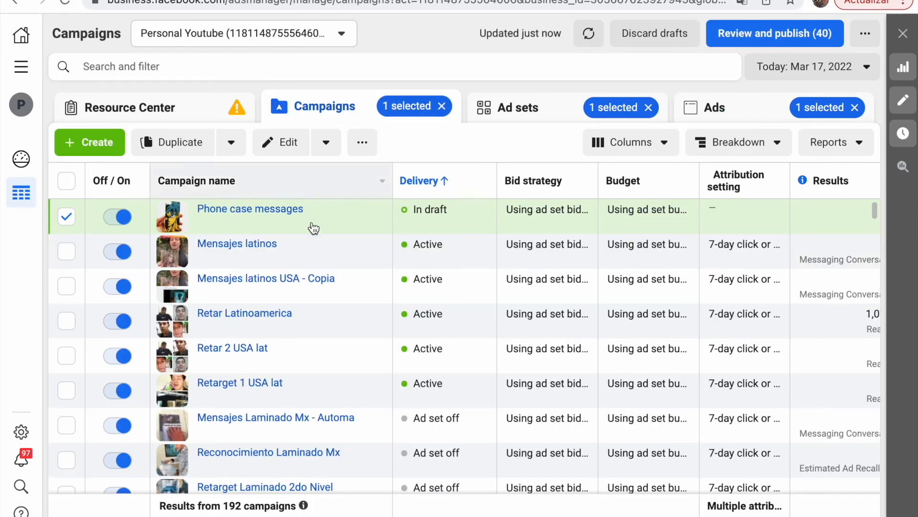
click(67, 218)
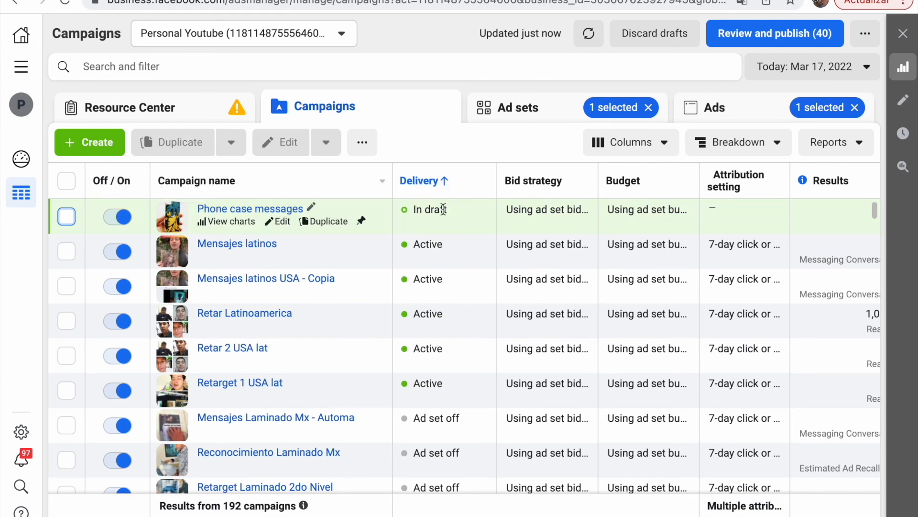
click(403, 210)
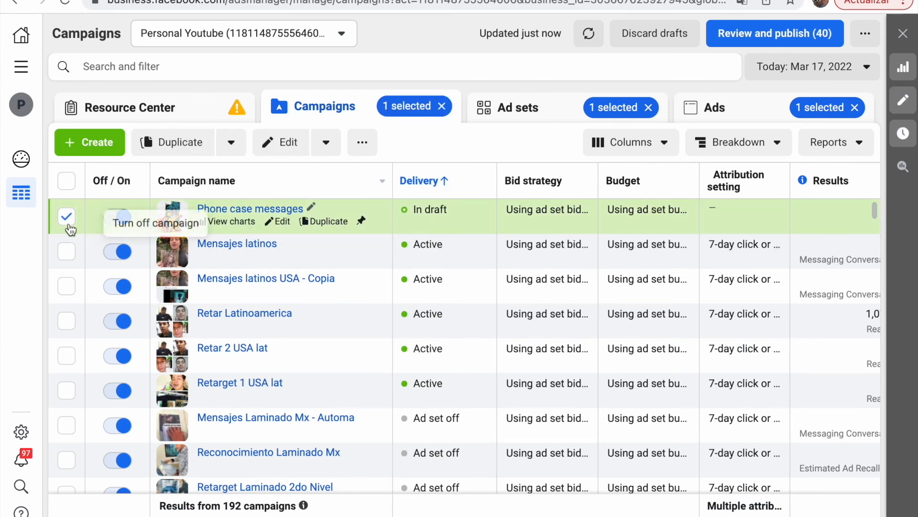
click(67, 217)
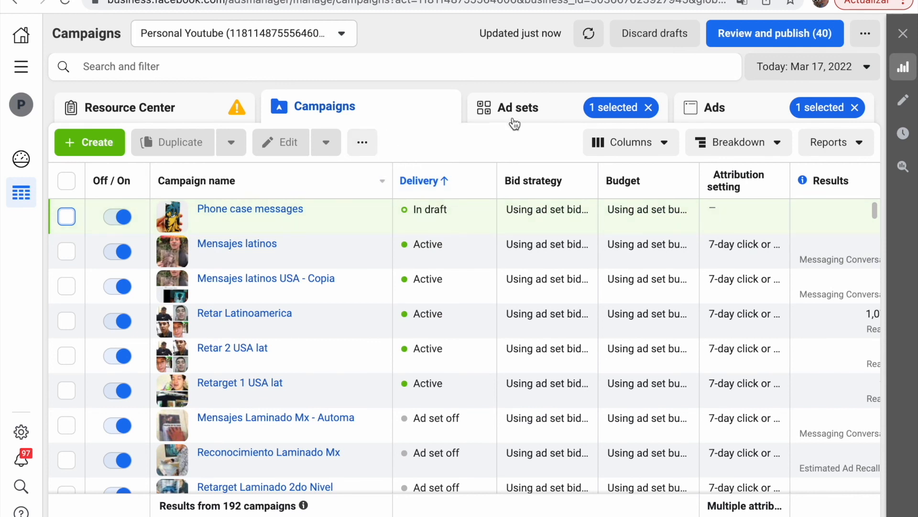
click(66, 216)
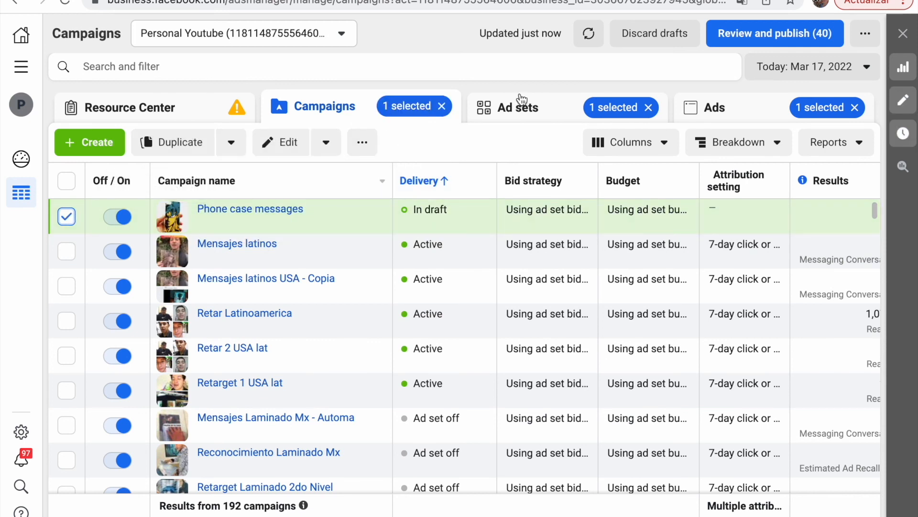
Show the ad set of the "Phone case messages" campaign and open its daily budget for editing.
click(257, 210)
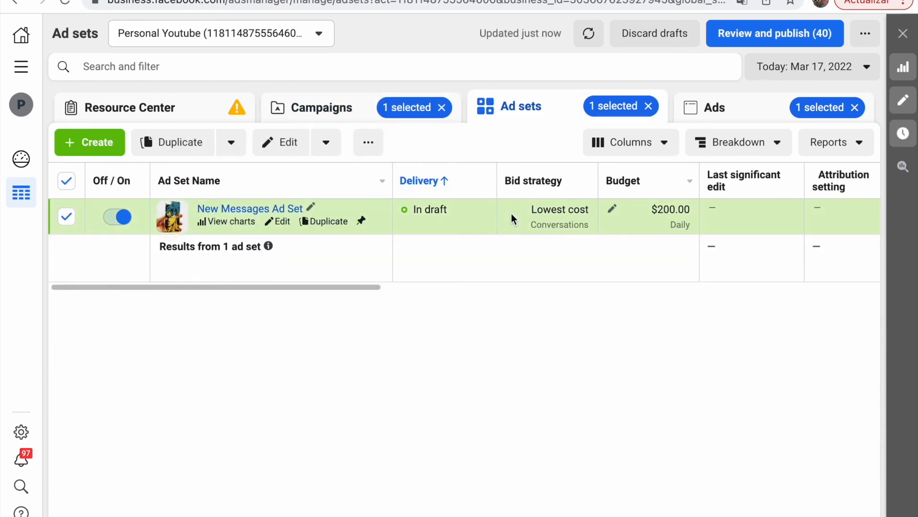
click(612, 208)
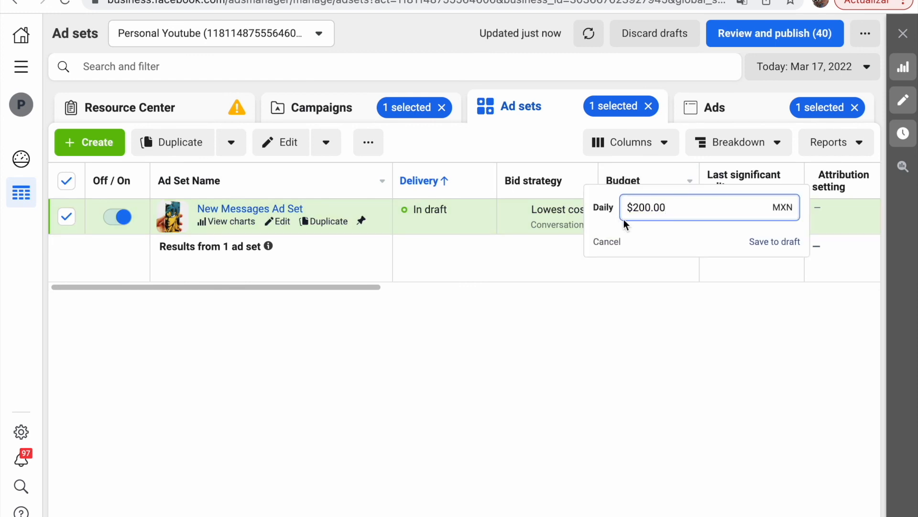
click(609, 329)
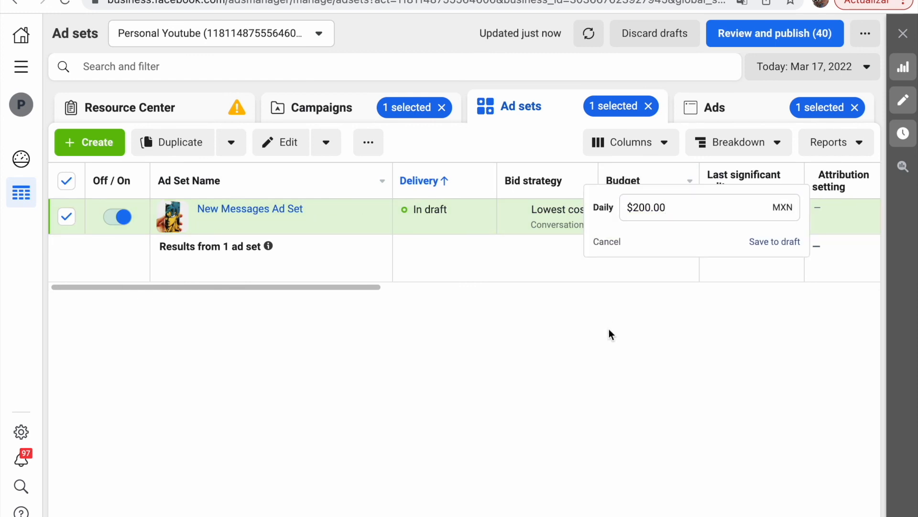